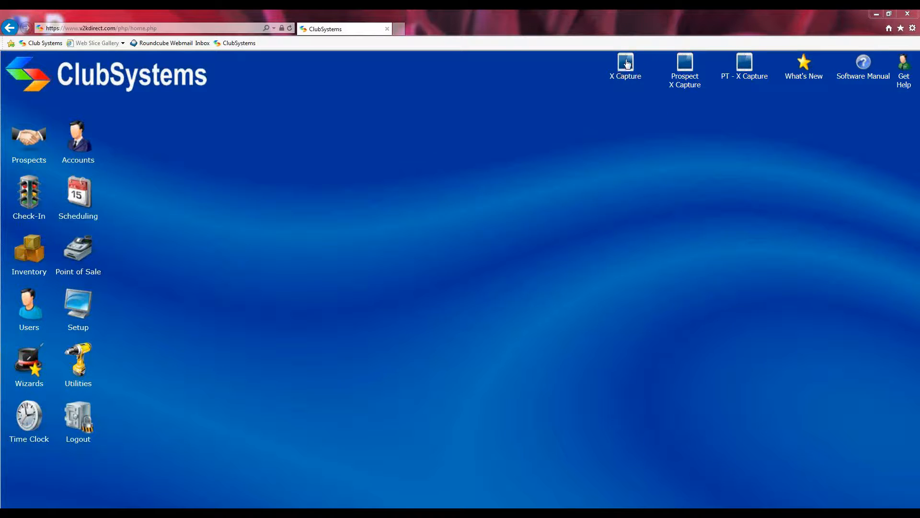
Step: Open the X Capture sign-up preview and select the GOLD PACKAGE membership
left_click(626, 65)
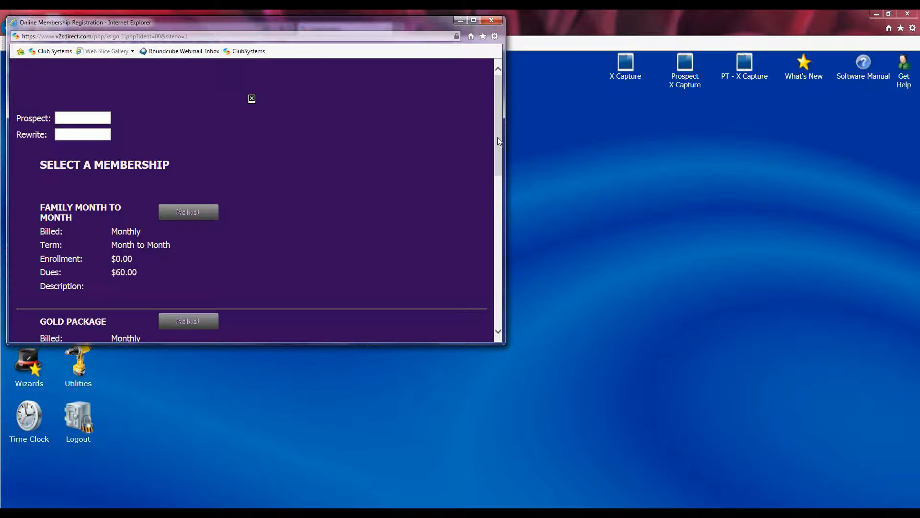
left_click_drag(498, 137, 500, 193)
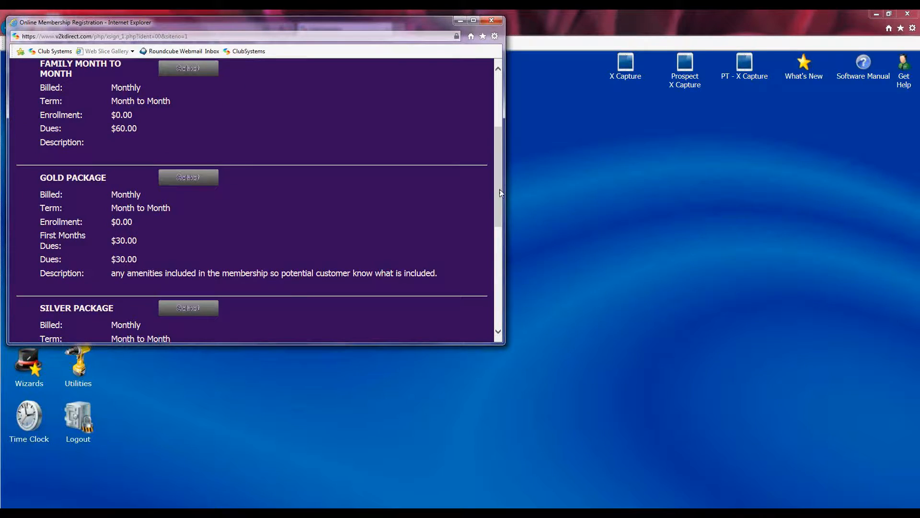
left_click(188, 179)
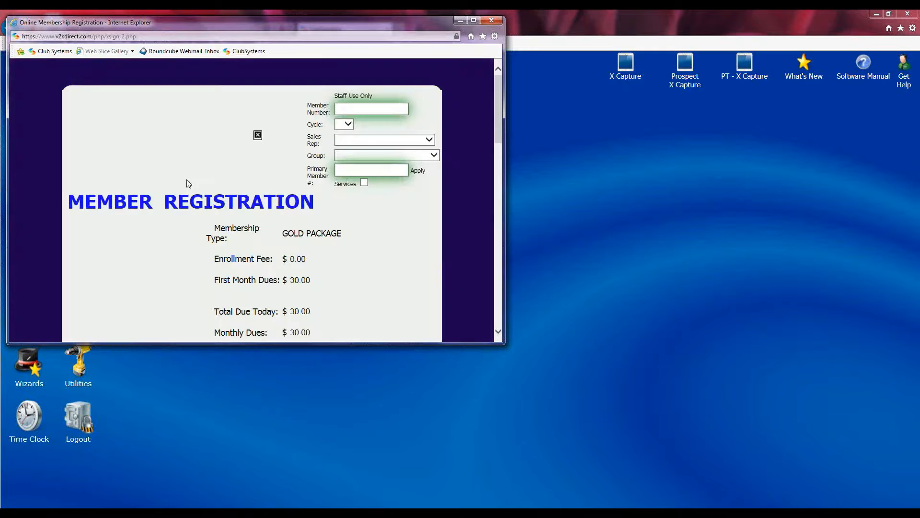
scroll(363, 173, "down", 3)
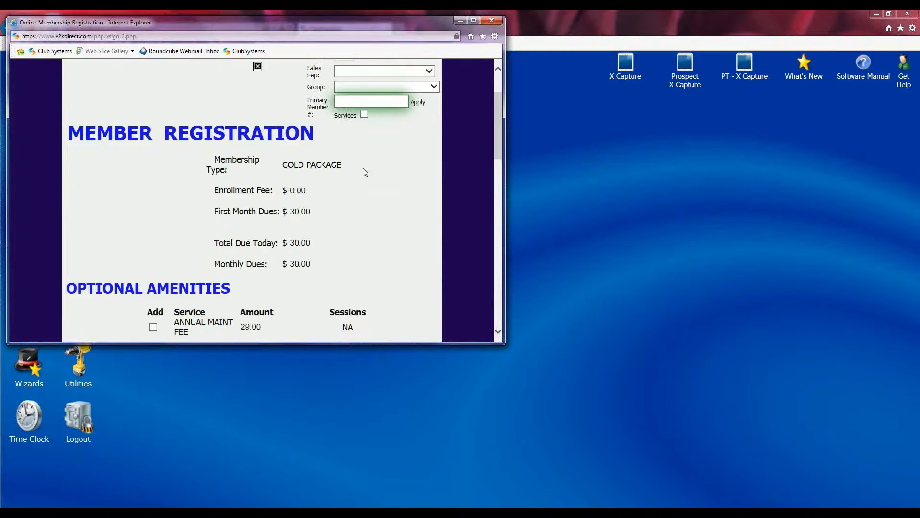
scroll(362, 173, "down", 10)
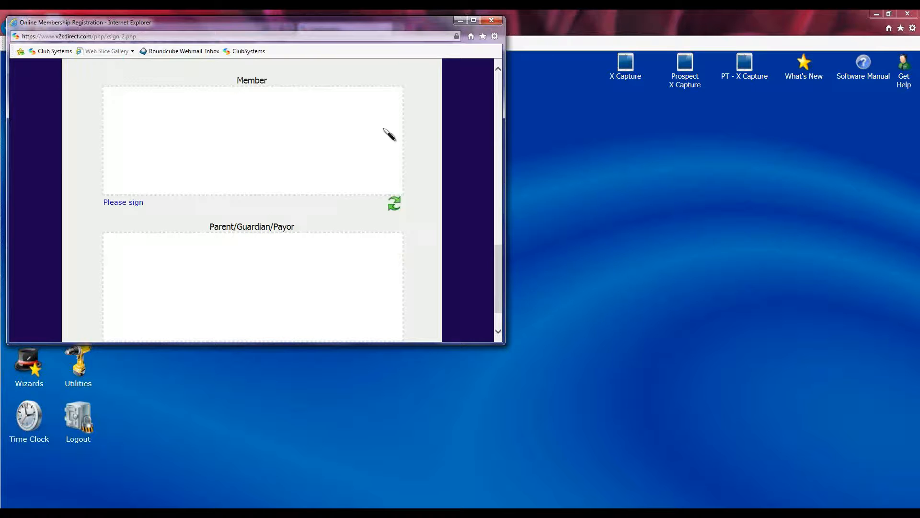
scroll(451, 142, "down", 2)
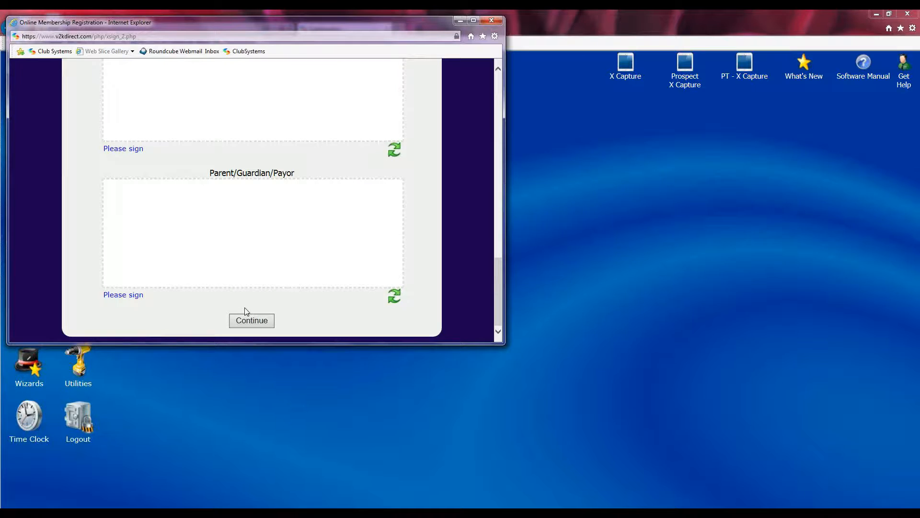
scroll(462, 187, "up", 4)
scroll(464, 187, "up", 5)
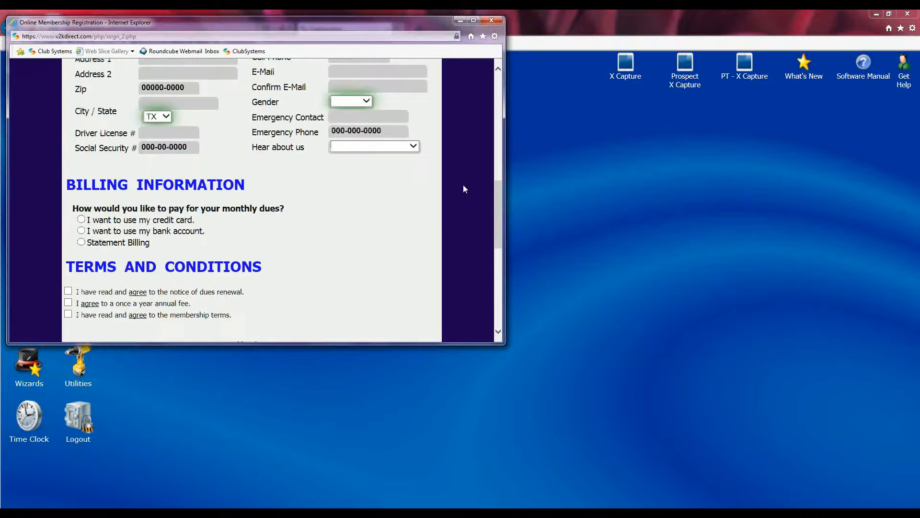
scroll(463, 185, "up", 3)
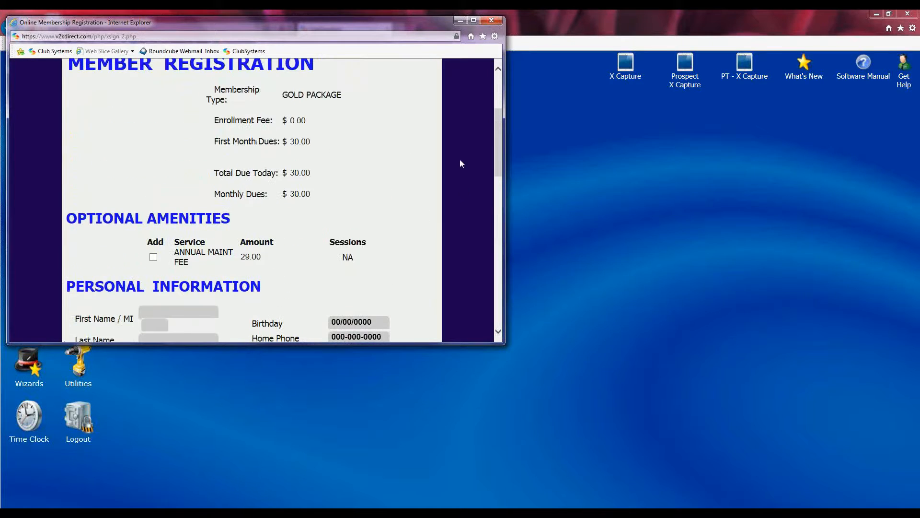
Step: Close the registration preview and go to Setup > X Capture to list existing offers
left_click(492, 22)
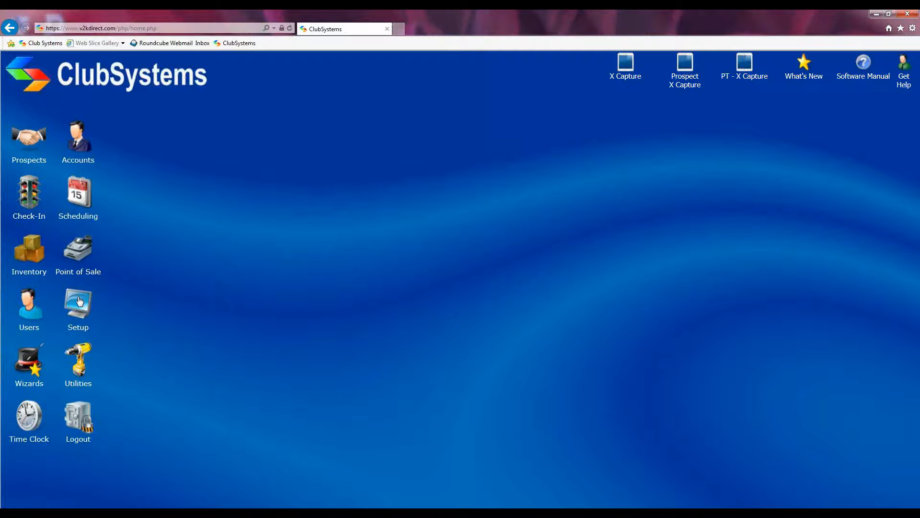
left_click(79, 301)
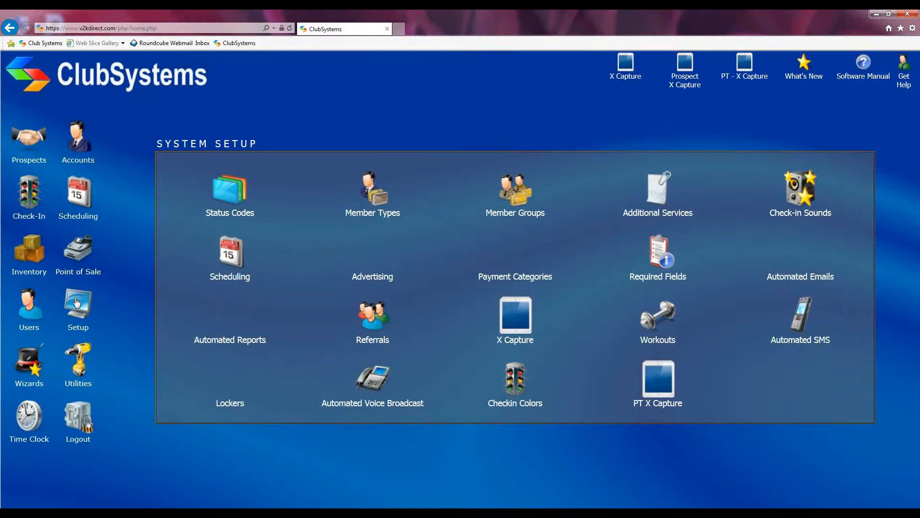
left_click(512, 321)
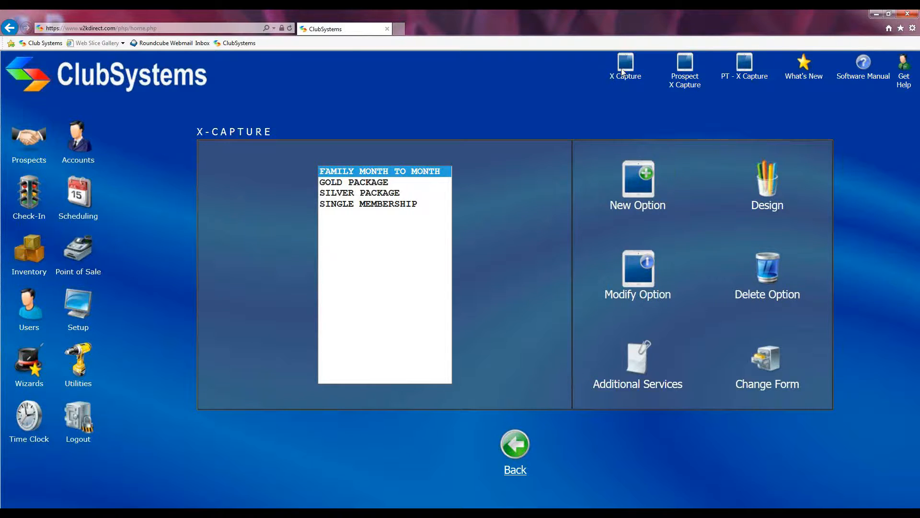
Step: Create a New Option offer with Make Available kept at ALL LOCATIONS, ready for the Offer Name
left_click(638, 180)
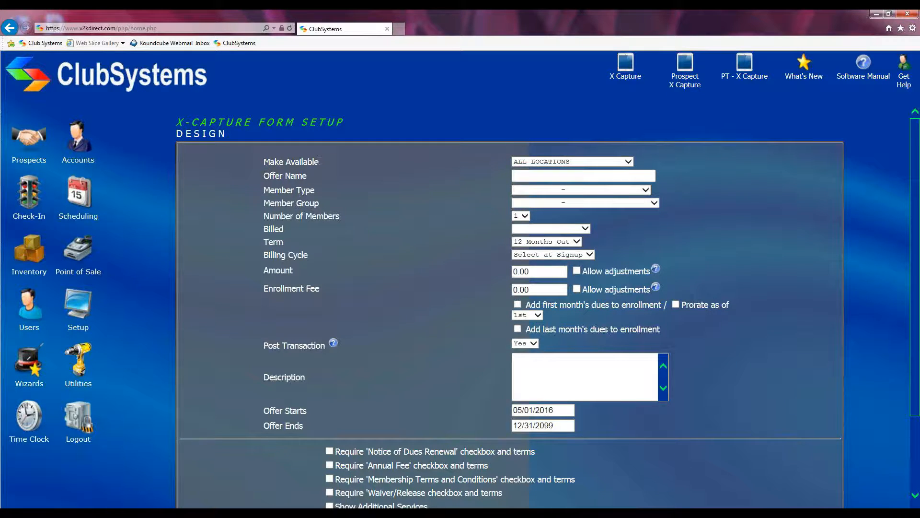
left_click(628, 161)
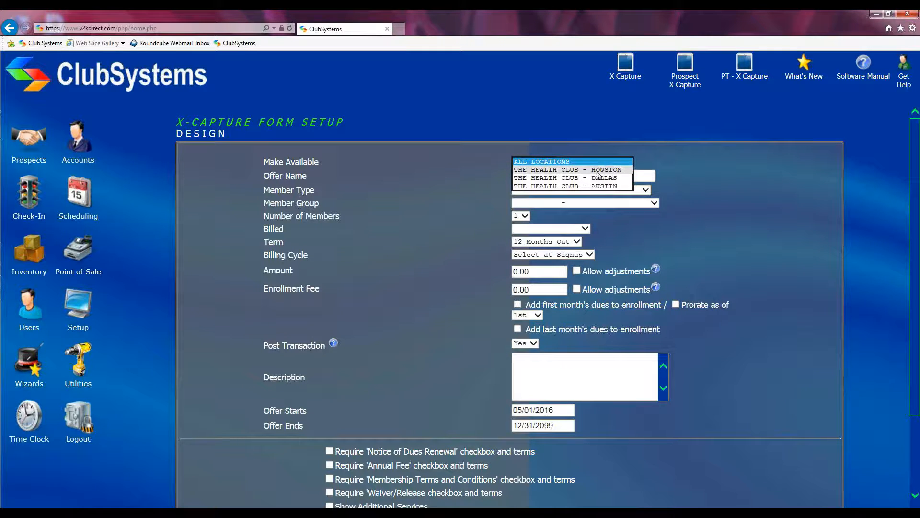
left_click(579, 163)
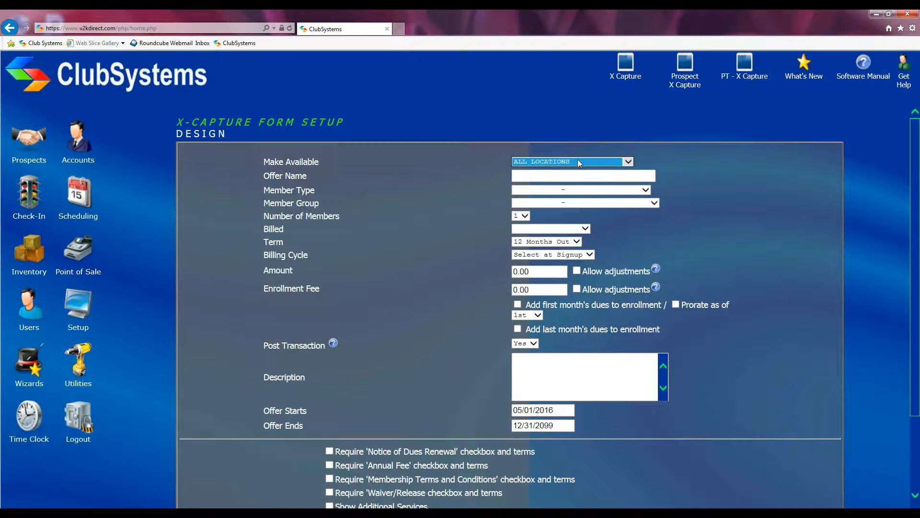
left_click(526, 173)
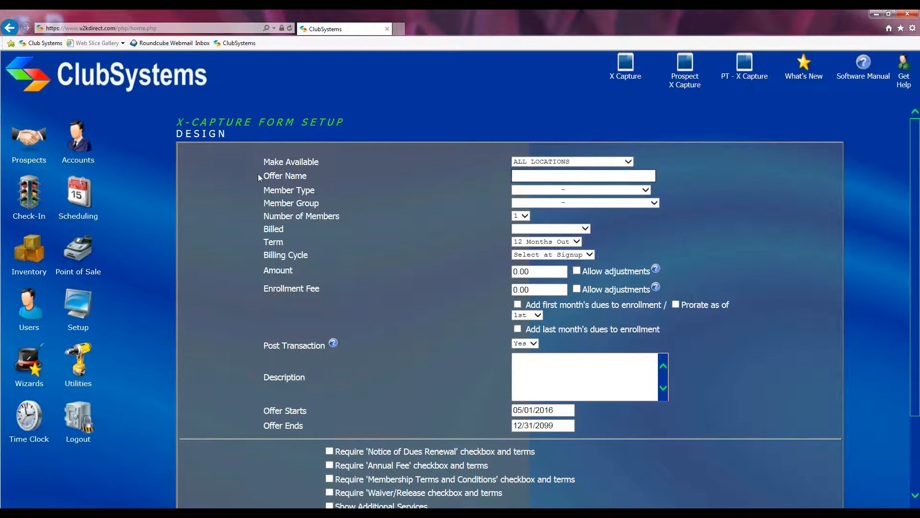
left_click_drag(262, 176, 314, 177)
left_click(540, 171)
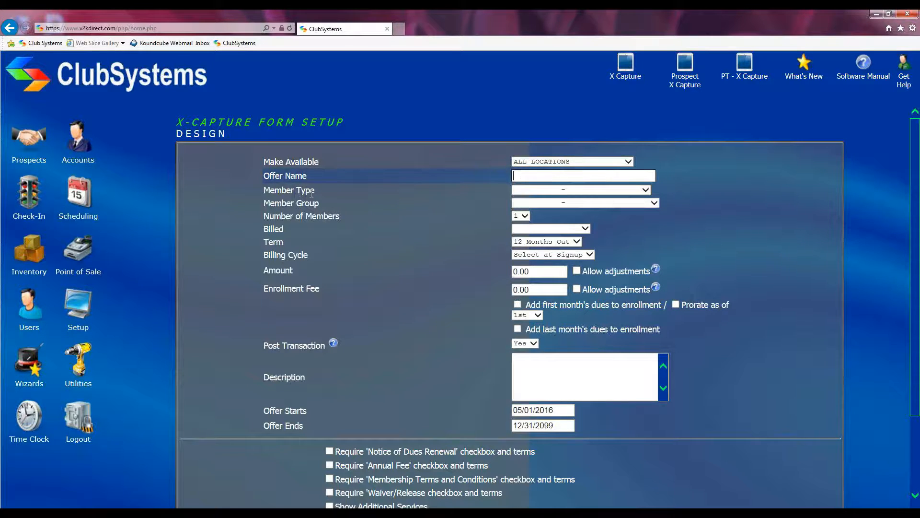
Step: Choose MTM - MONTHLY as the Member Type and leave Member Group at -
left_click_drag(264, 190, 315, 190)
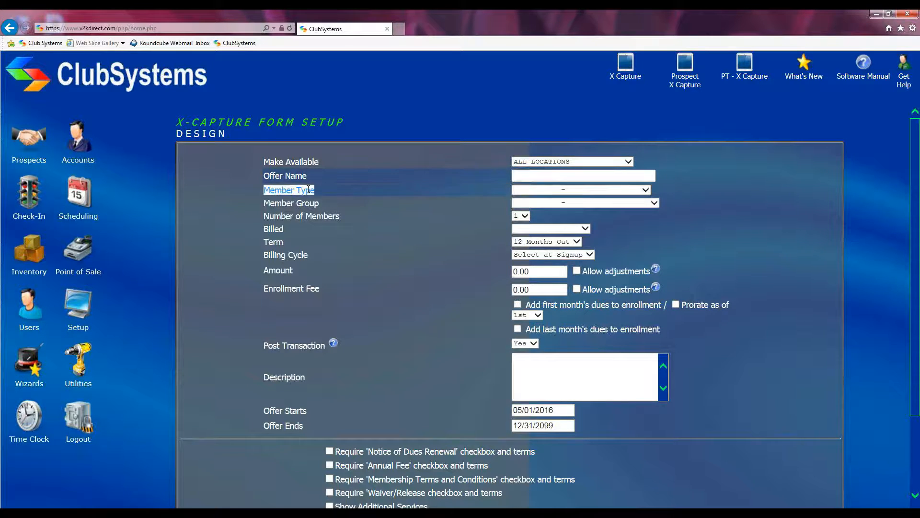
left_click(646, 191)
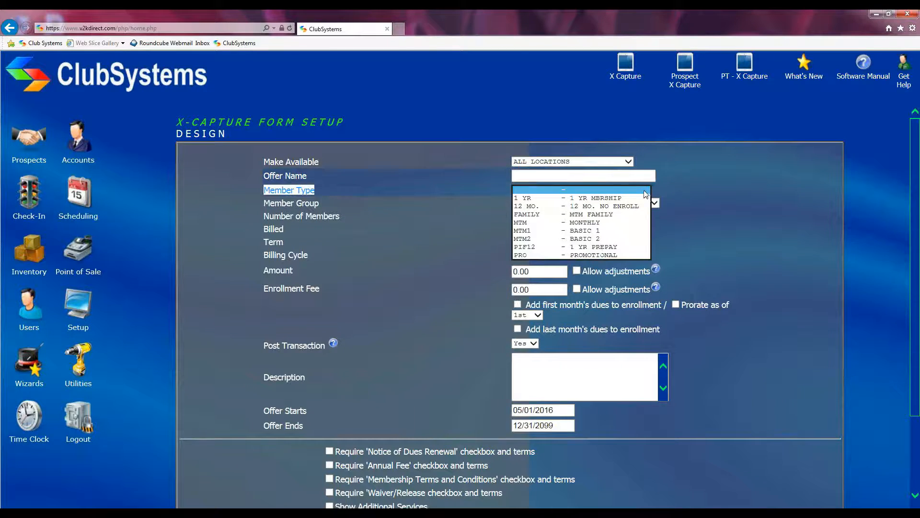
left_click(593, 223)
left_click_drag(263, 204, 303, 204)
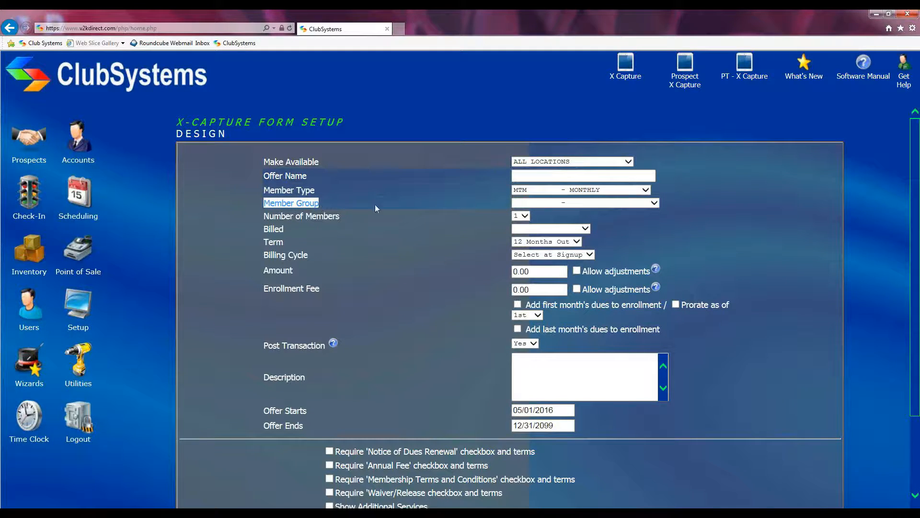
left_click(654, 206)
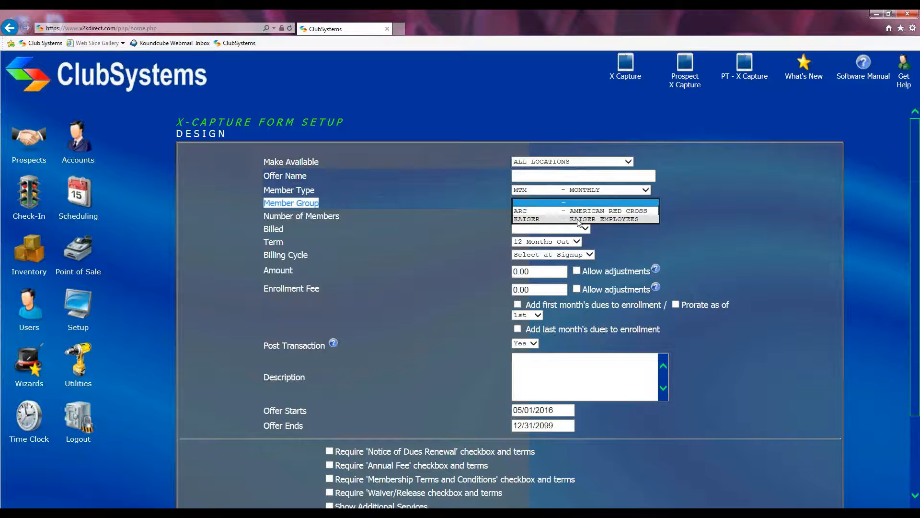
left_click(679, 215)
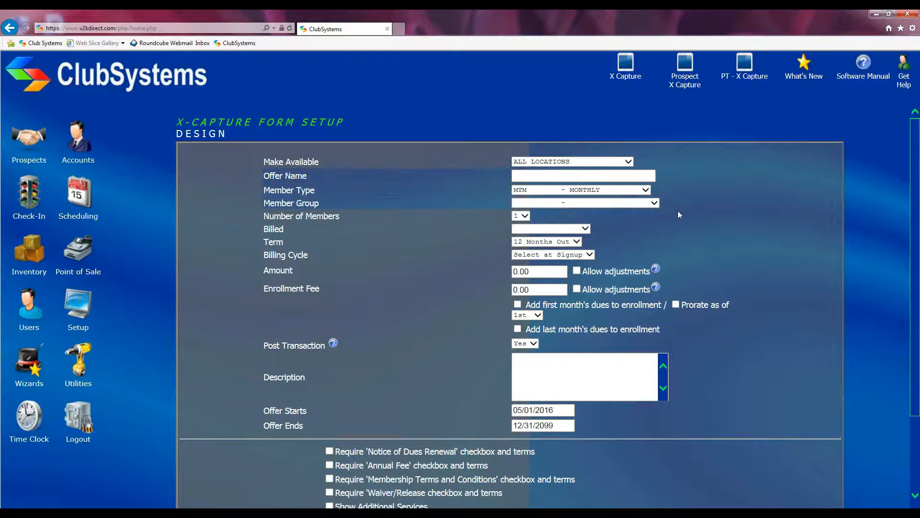
Step: Set Number of Members to 1 after briefly trying 5
double_click(275, 216)
left_click_drag(308, 218, 341, 218)
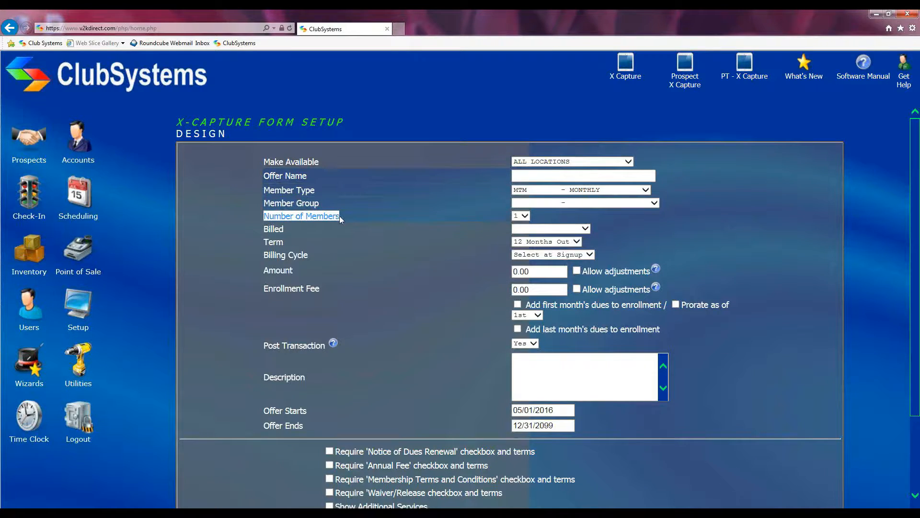
left_click(521, 215)
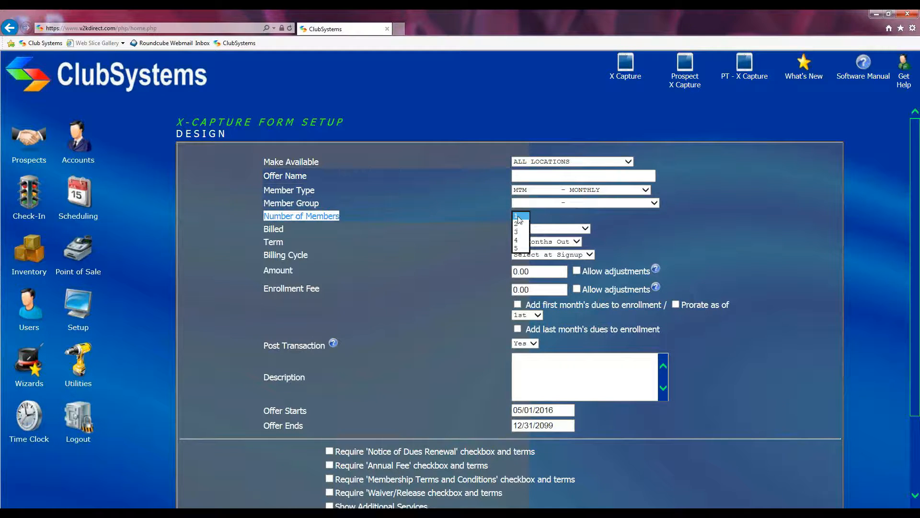
left_click(525, 217)
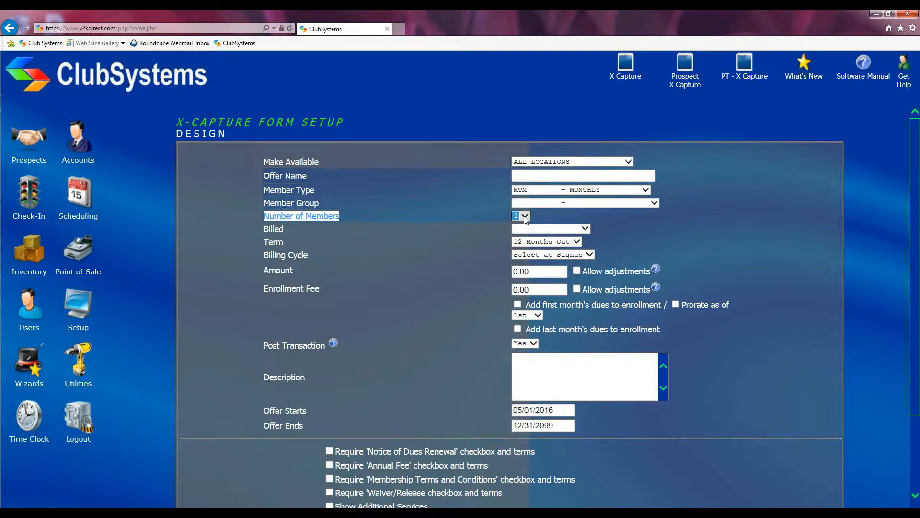
left_click(525, 219)
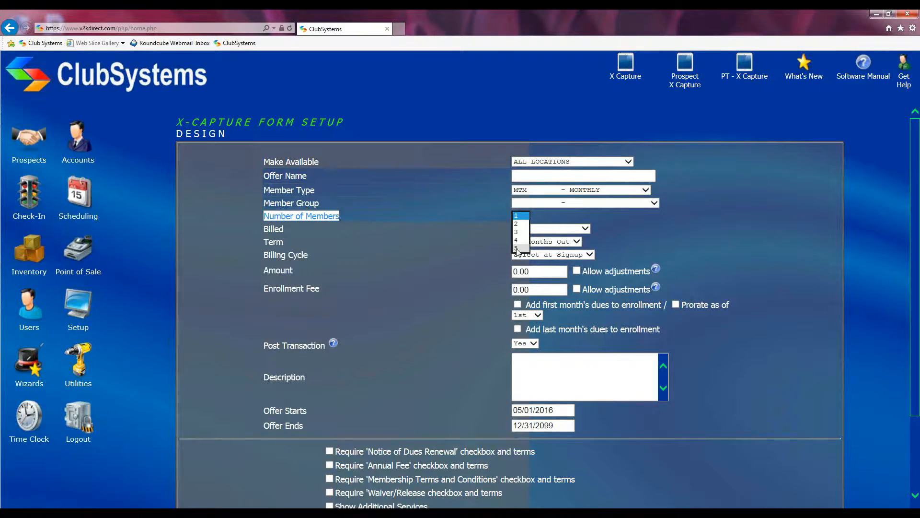
left_click(518, 248)
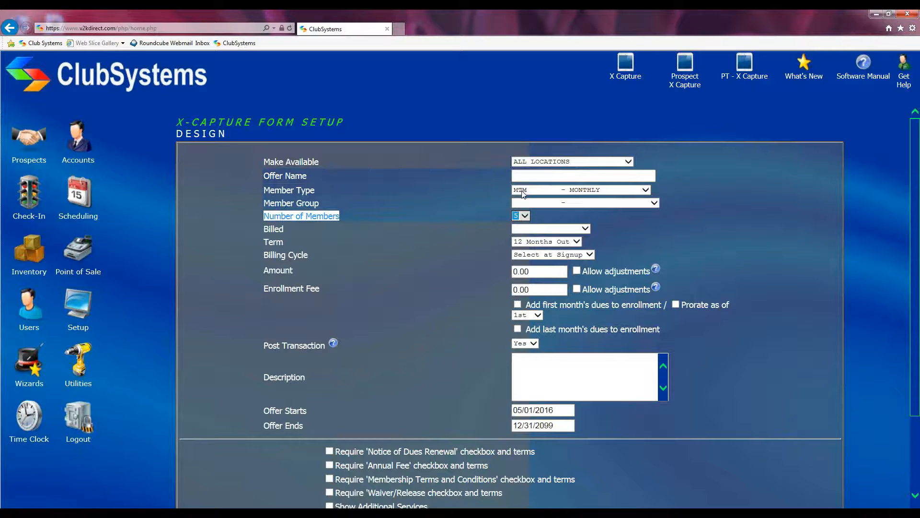
left_click(523, 216)
left_click(519, 184)
left_click_drag(254, 228, 291, 230)
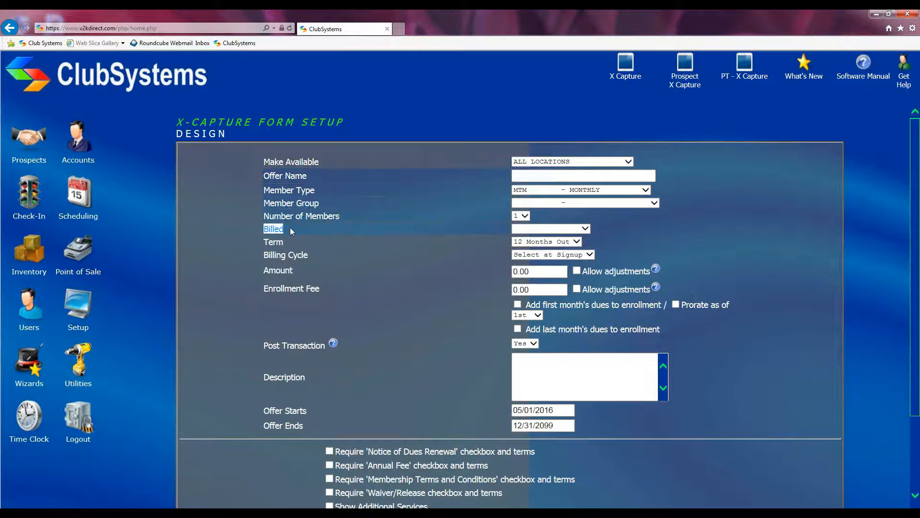
Step: Set the Term to Open Ended after trying 12 and 24 Months Out
left_click(585, 231)
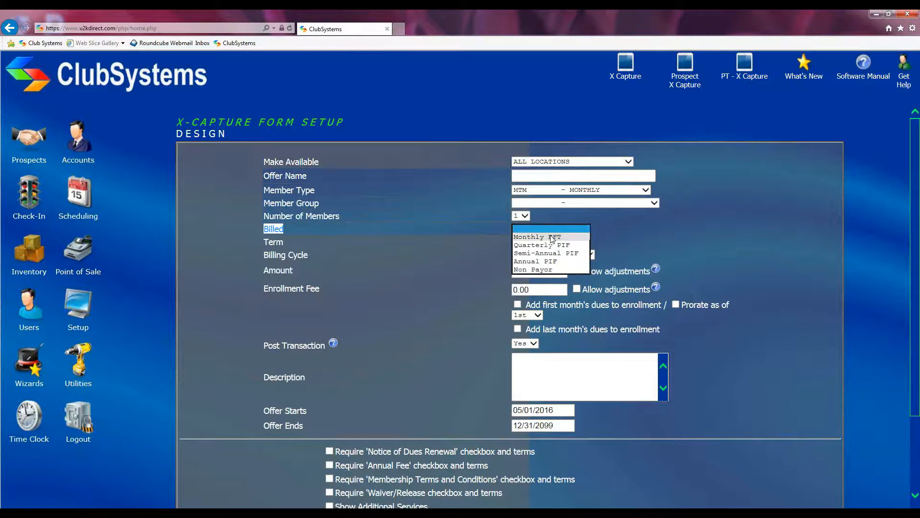
left_click(353, 232)
left_click_drag(261, 241, 284, 245)
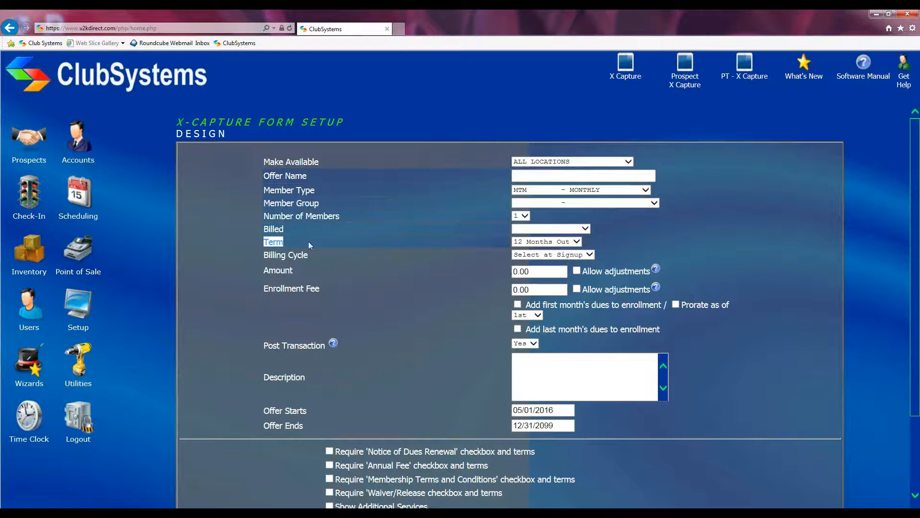
left_click(576, 242)
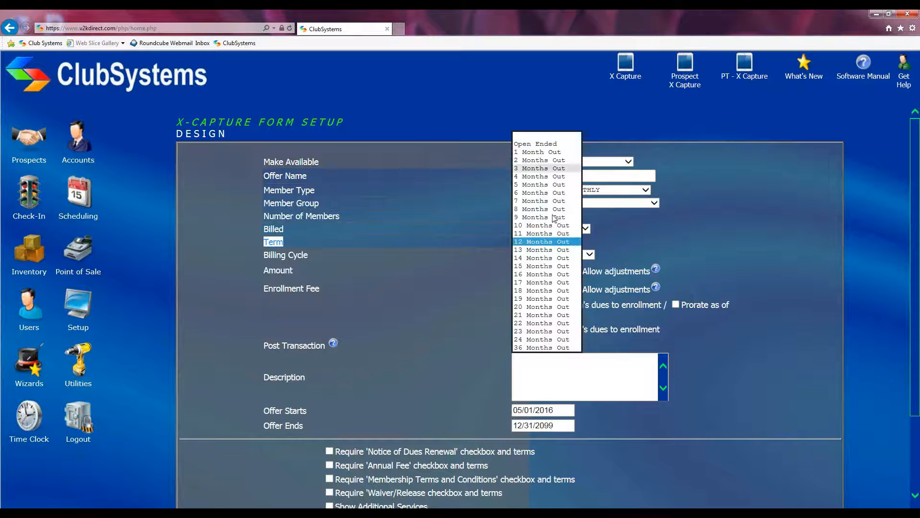
left_click(575, 242)
left_click(582, 243)
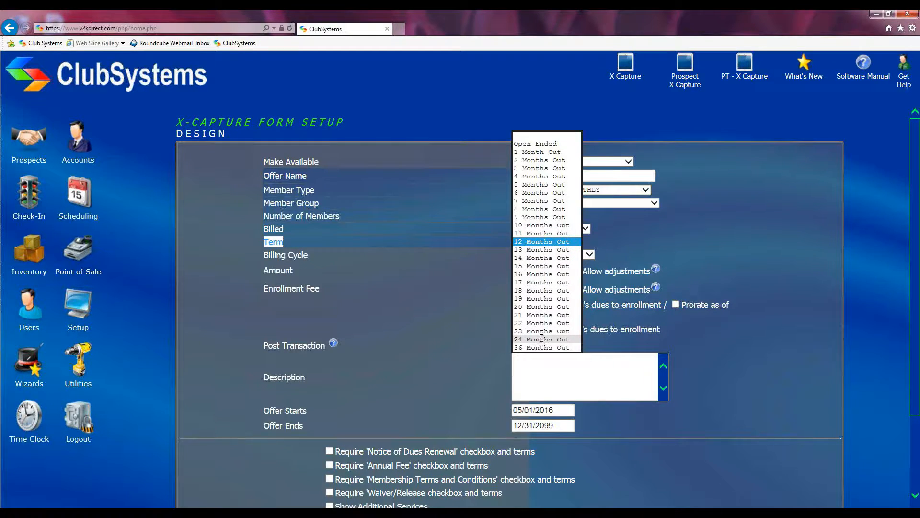
left_click(541, 339)
left_click(573, 241)
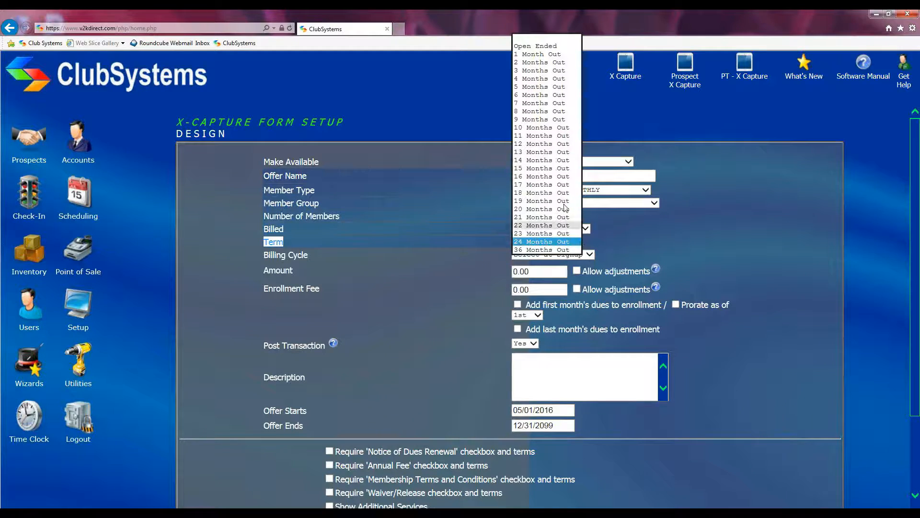
left_click(538, 46)
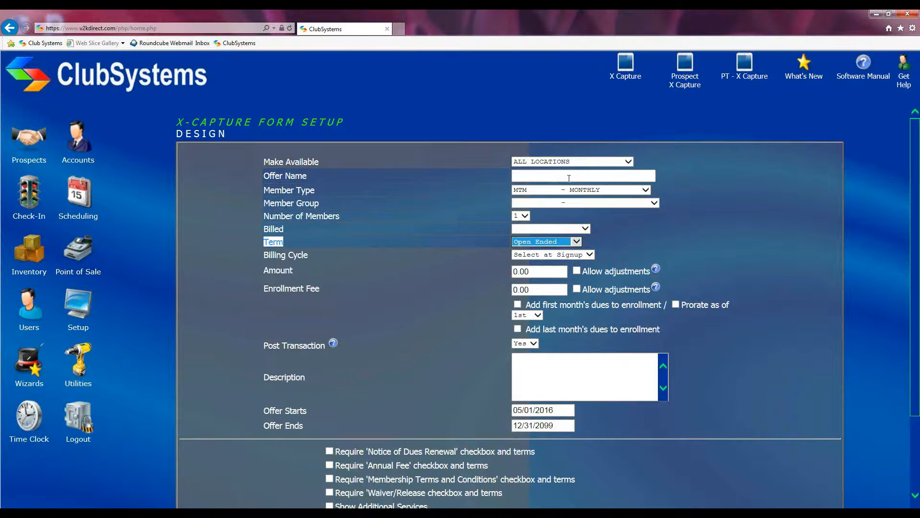
Step: Try Billing Cycle values 1 and 2, then reset it to Select at Signup
left_click_drag(255, 255, 309, 254)
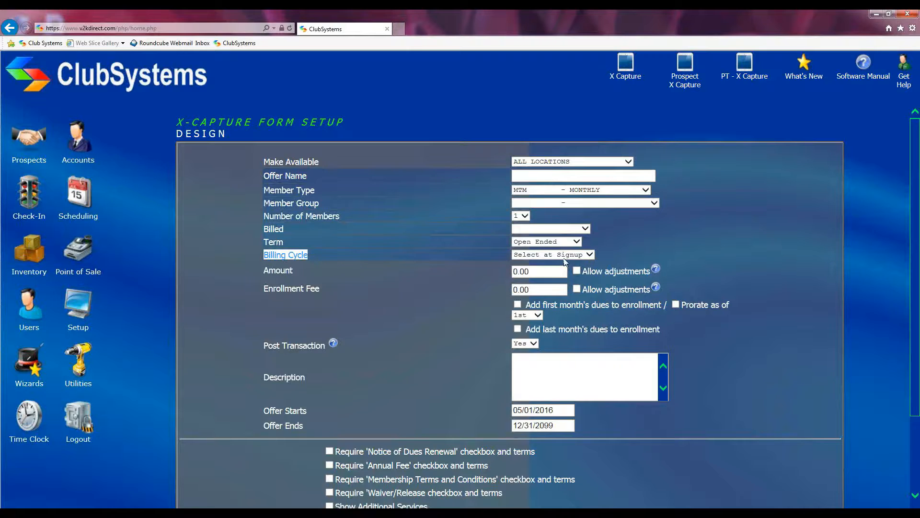
left_click(589, 255)
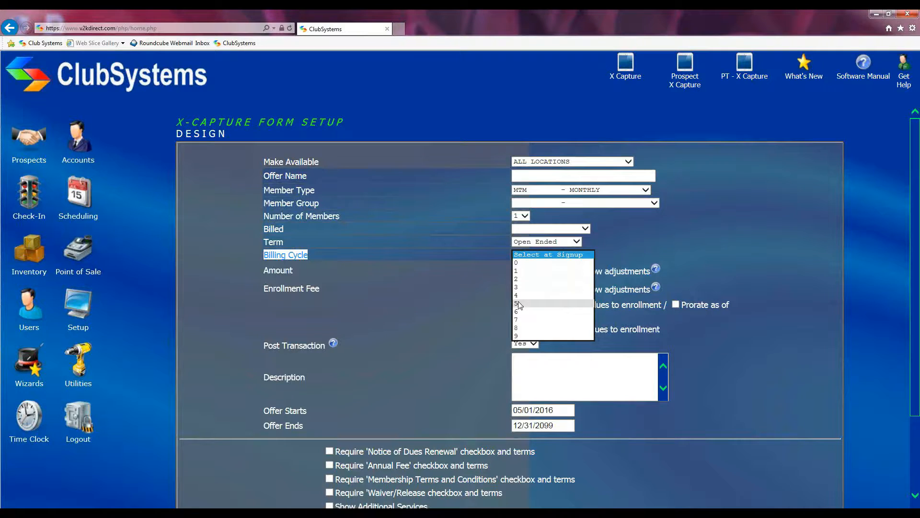
left_click(519, 271)
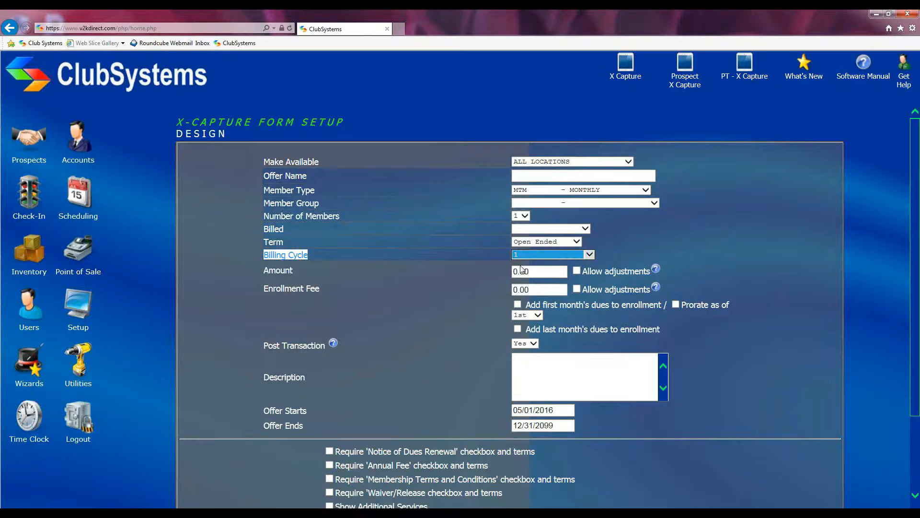
left_click(590, 254)
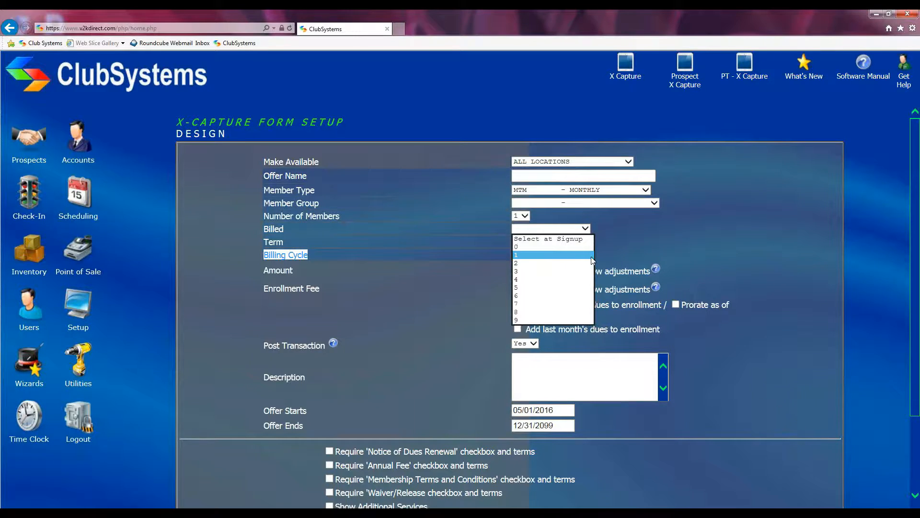
left_click(520, 258)
left_click(587, 254)
left_click(522, 263)
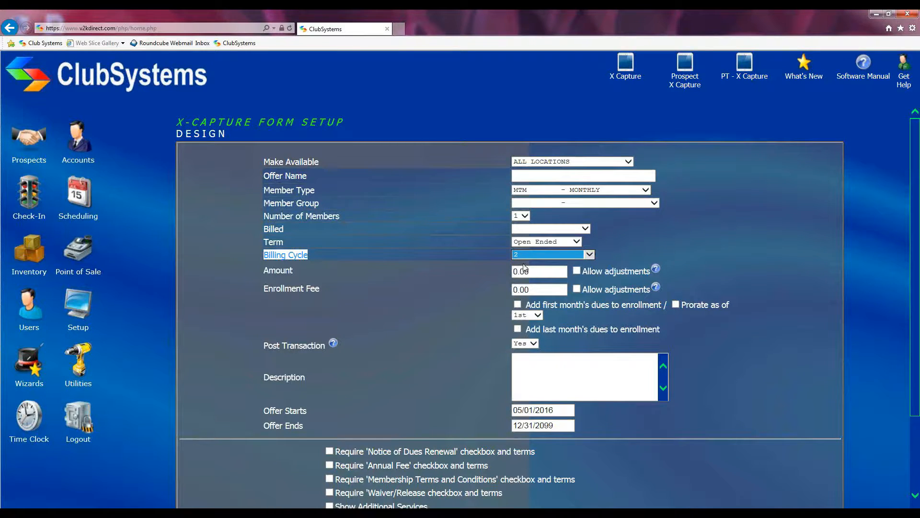
left_click(590, 254)
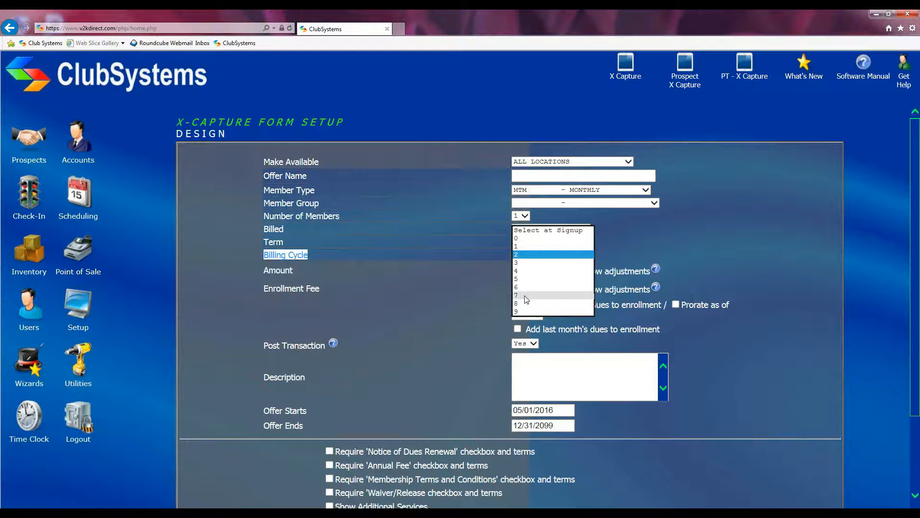
left_click(518, 246)
left_click(520, 256)
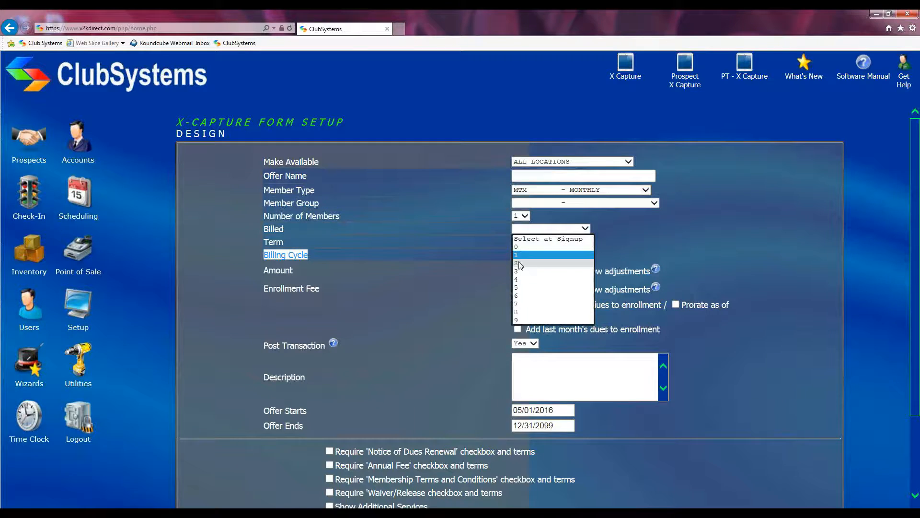
left_click(518, 264)
left_click(527, 254)
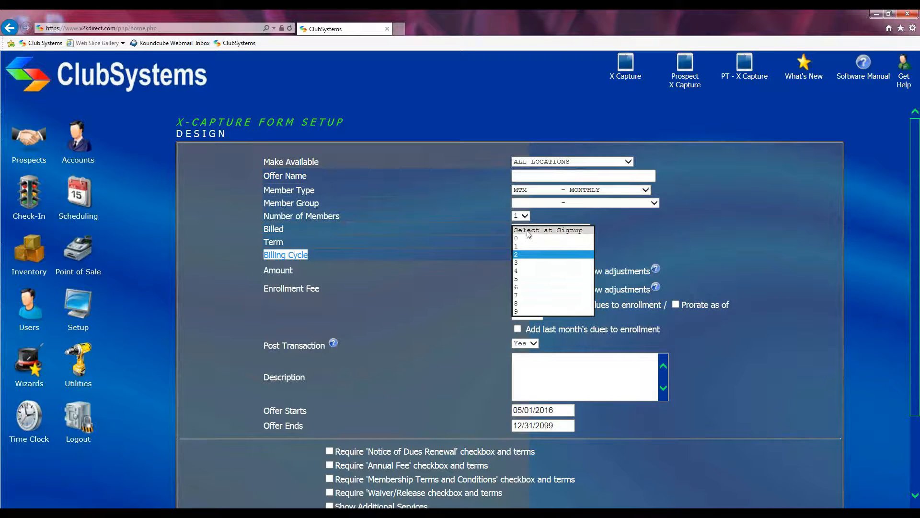
left_click(528, 231)
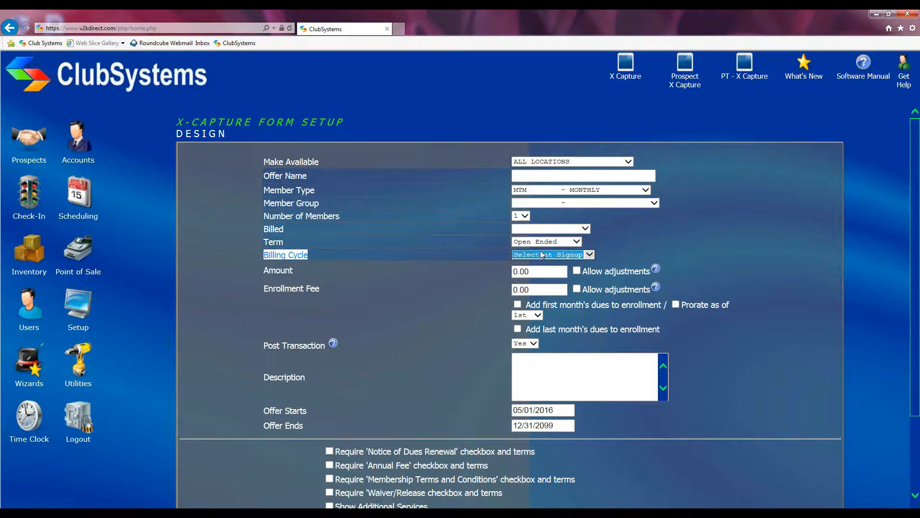
Step: Tick Allow adjustments beside the 0.00 Amount field
left_click(267, 281)
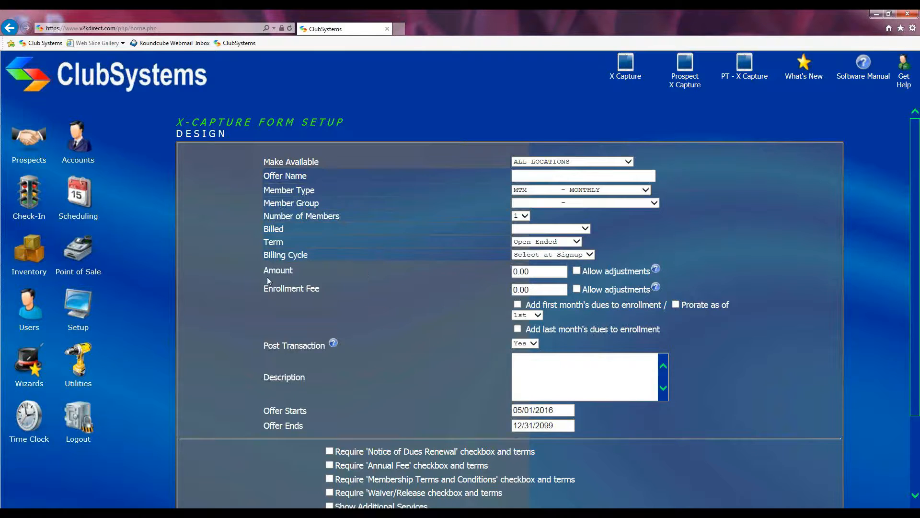
left_click_drag(256, 270, 299, 271)
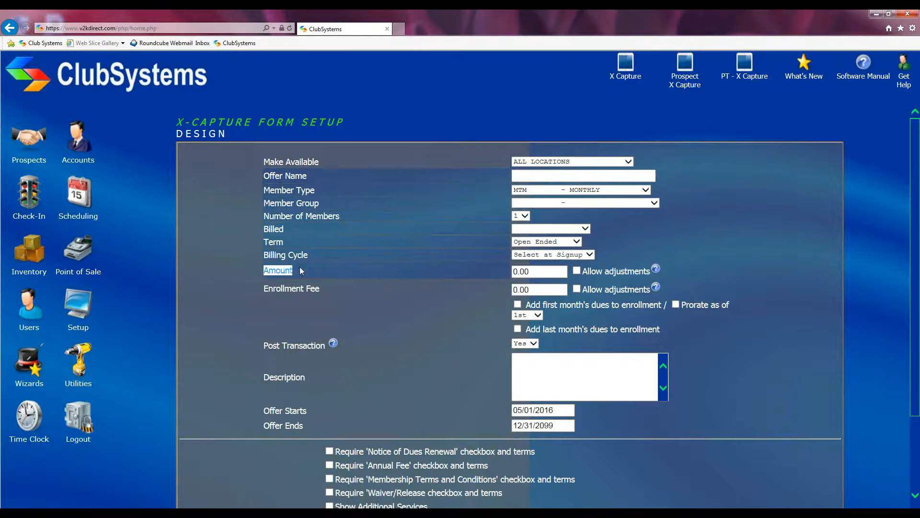
left_click_drag(538, 274, 504, 273)
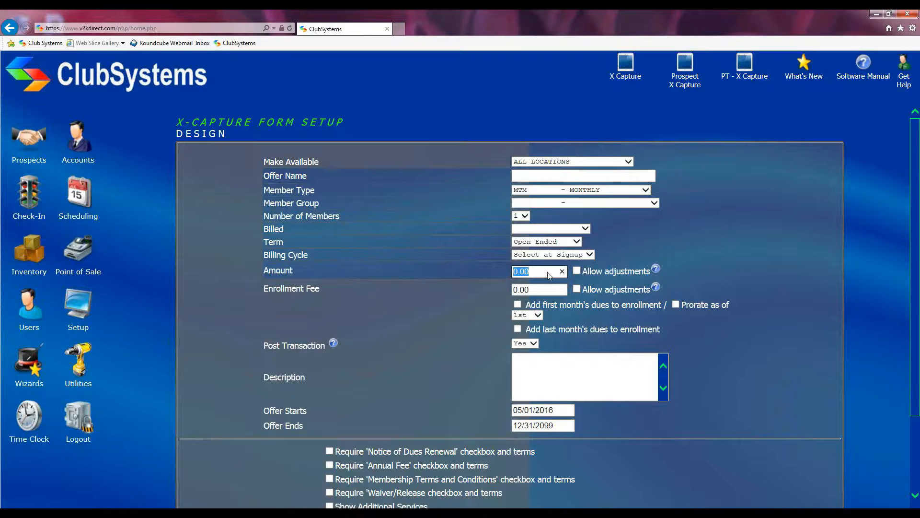
left_click(576, 271)
left_click(300, 287)
Step: Allow Enrollment Fee adjustments and try the first/last month's dues options, leaving them off
left_click_drag(261, 290, 324, 289)
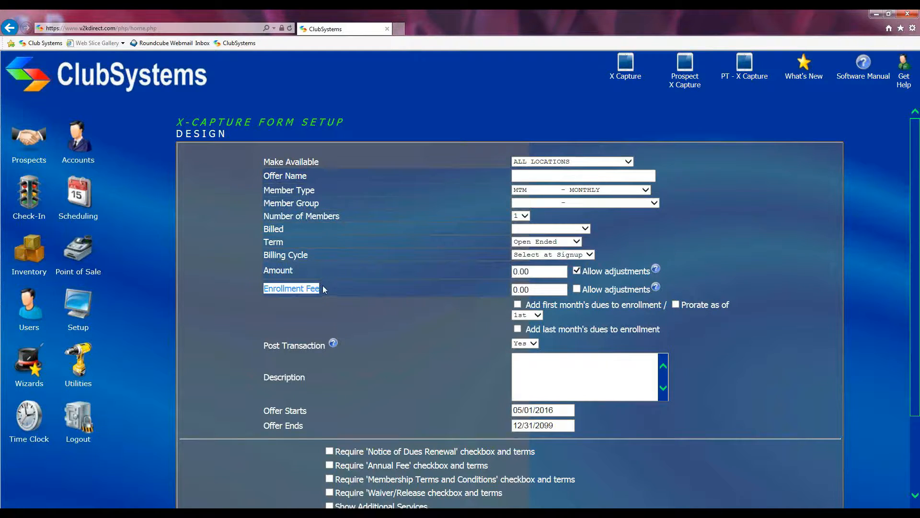
left_click(540, 288)
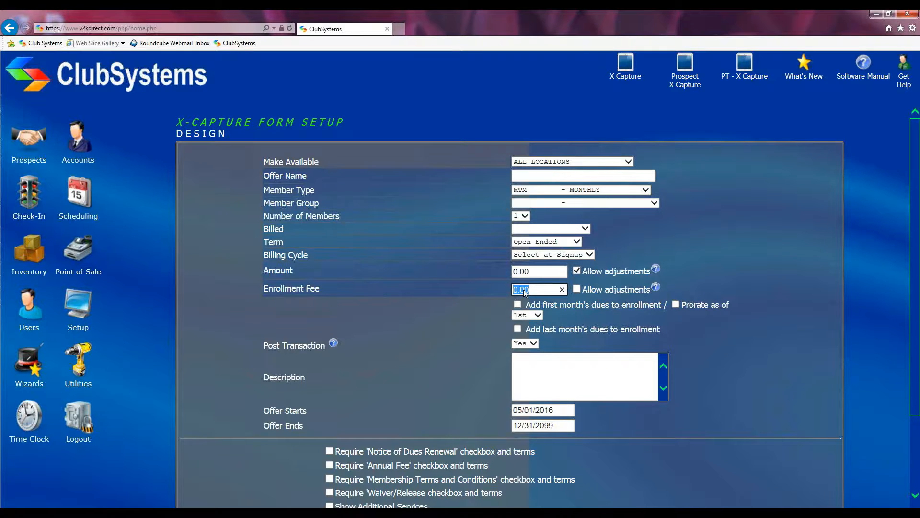
left_click(578, 287)
left_click(517, 305)
left_click(518, 305)
left_click(518, 329)
Step: Try Prorate as of 1st, then turn proration off and clear both Allow adjustments boxes
left_click(677, 304)
left_click(538, 315)
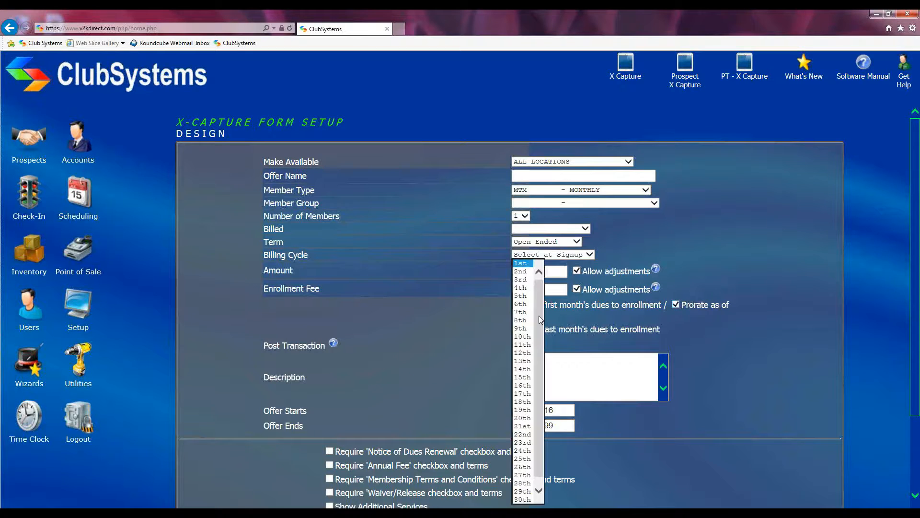
left_click(522, 263)
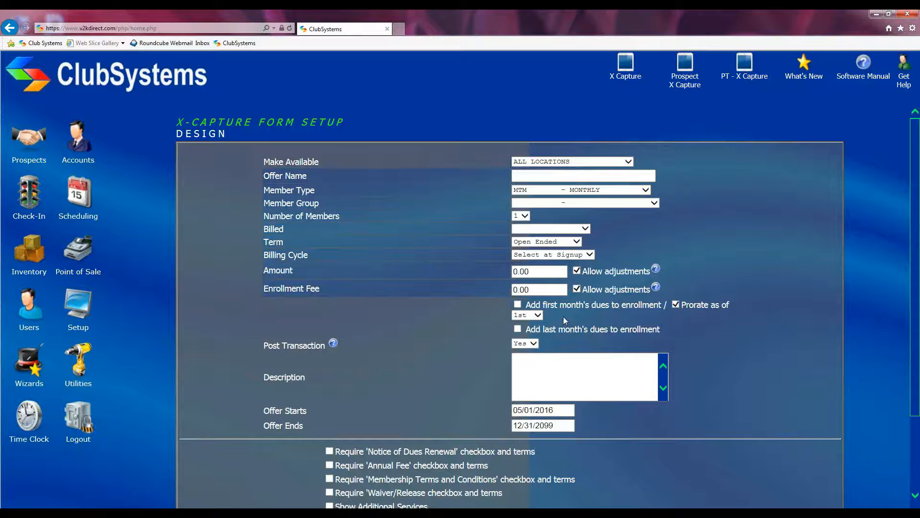
left_click(538, 315)
left_click(525, 267)
left_click(676, 304)
left_click(577, 272)
left_click(577, 289)
Step: Change Post Transaction from Yes to No
left_click_drag(262, 346, 315, 346)
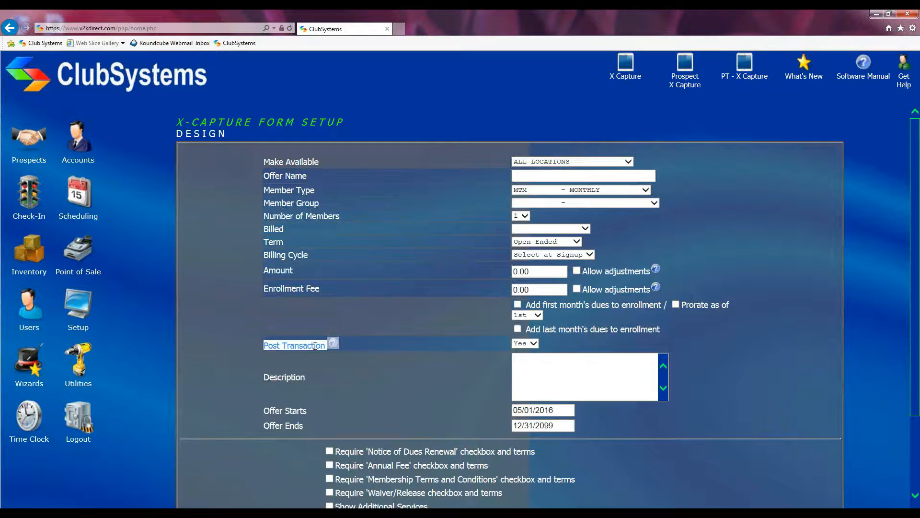
left_click(399, 345)
left_click(534, 343)
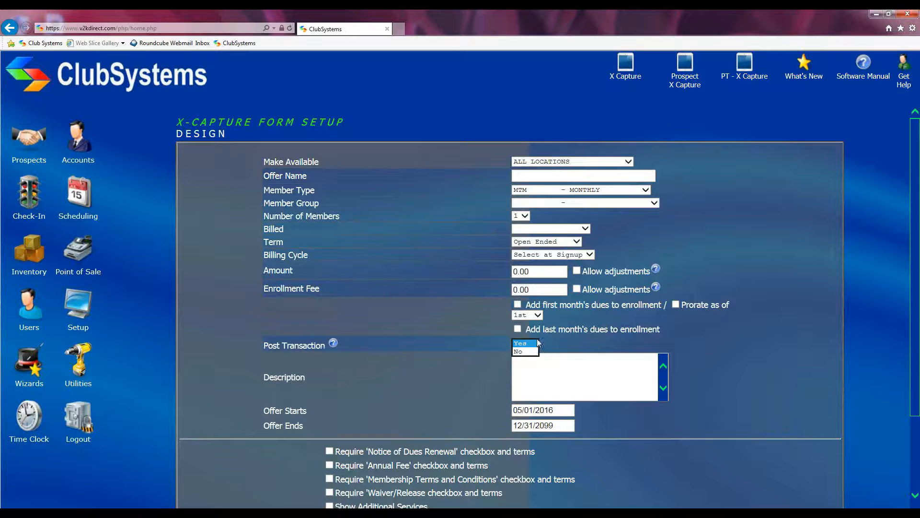
left_click(552, 346)
left_click(525, 343)
left_click(529, 355)
left_click(347, 383)
left_click(534, 343)
left_click(527, 337)
left_click(533, 344)
left_click(530, 354)
left_click(551, 372)
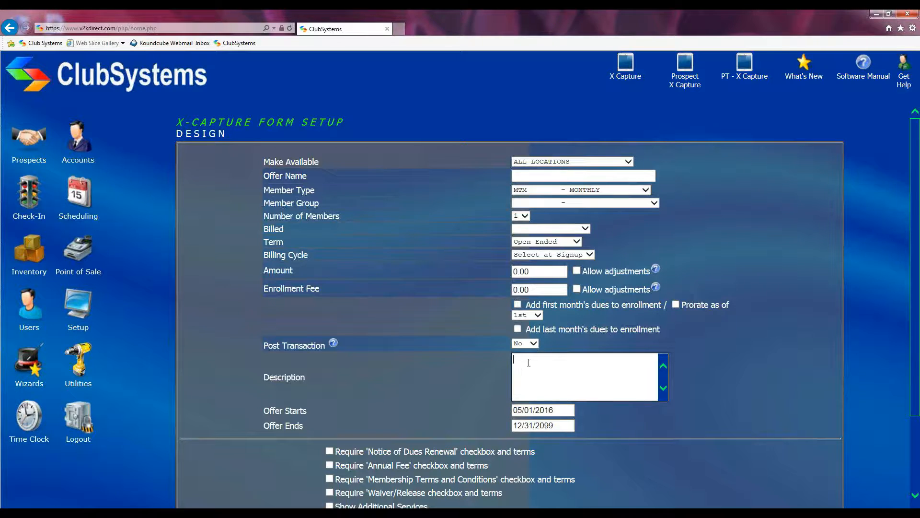
left_click(626, 68)
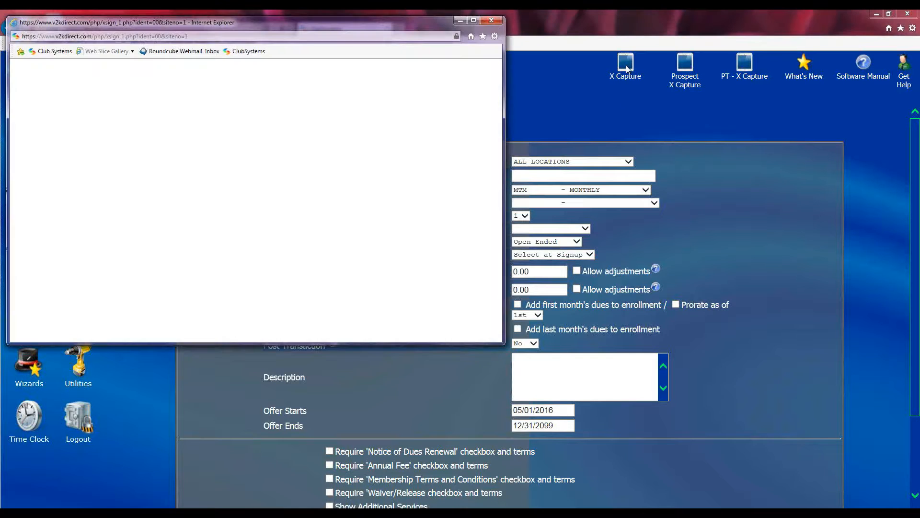
scroll(140, 244, "down", 3)
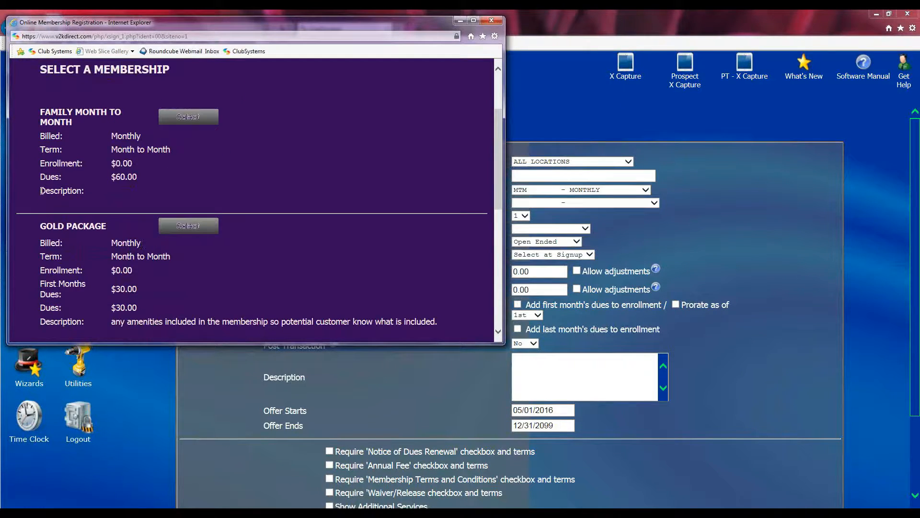
left_click_drag(36, 193, 105, 188)
left_click_drag(39, 322, 440, 309)
scroll(108, 321, "down", 1)
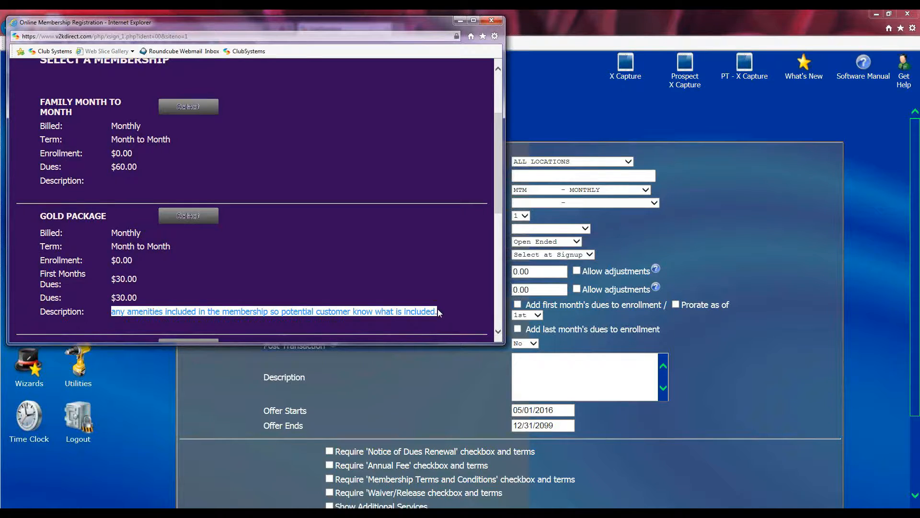
left_click(491, 20)
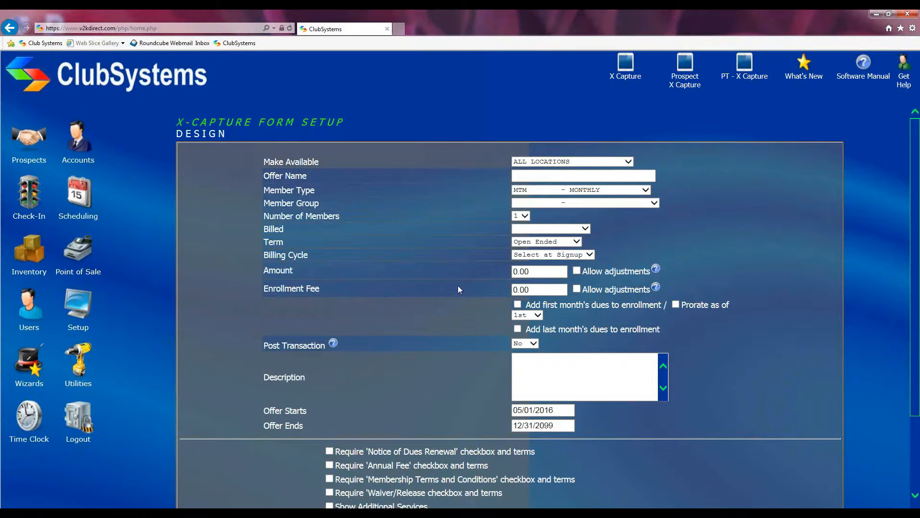
Step: Scroll down and review the Offer Starts 05/01/2016 and Offer Ends 12/31/2099 dates
scroll(481, 380, "down", 3)
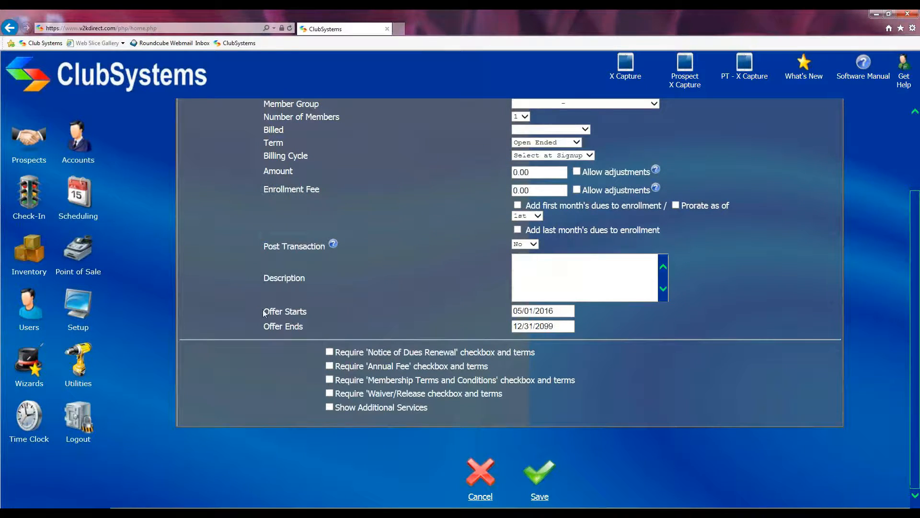
left_click_drag(260, 312, 310, 314)
left_click_drag(256, 326, 283, 328)
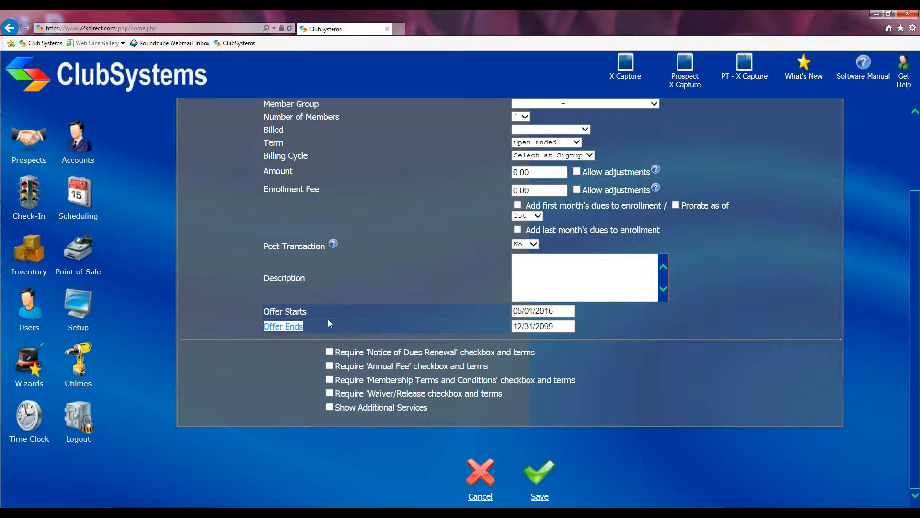
left_click(560, 311)
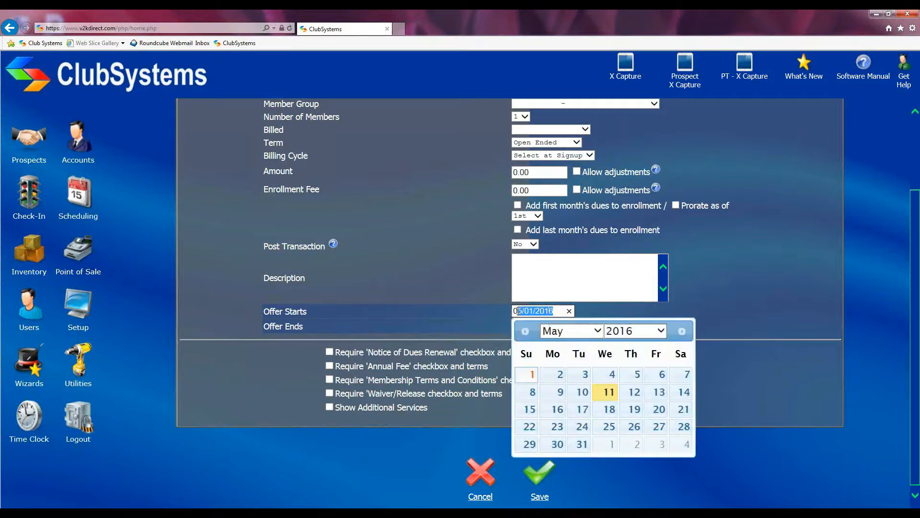
left_click(491, 318)
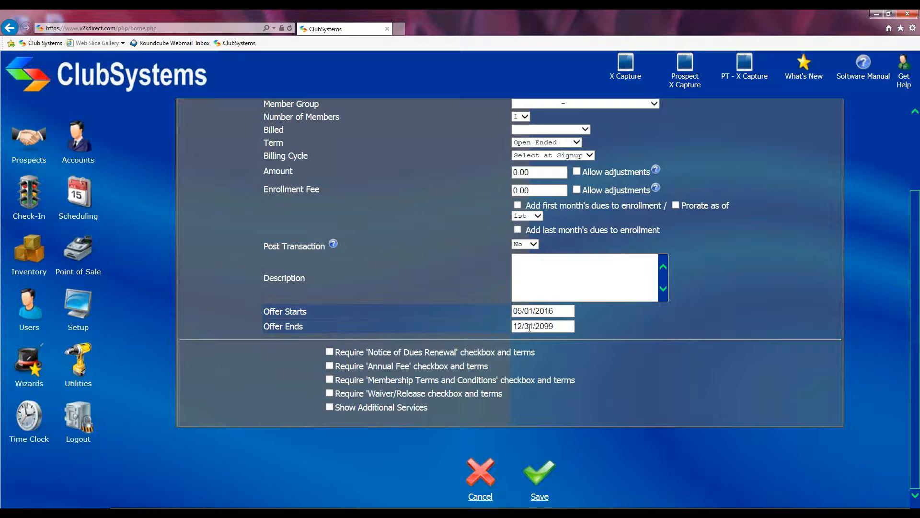
left_click(330, 352)
left_click(329, 393)
left_click(329, 393)
left_click(329, 352)
Step: Enable Show Additional Services and tick Show for ANNUALFEE, CHILDCARE and FRZFEE
left_click(330, 407)
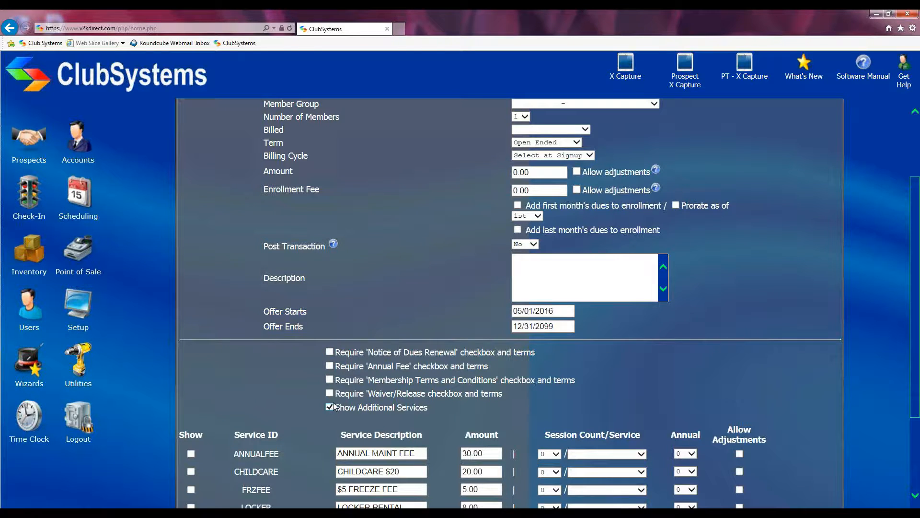
scroll(306, 380, "down", 3)
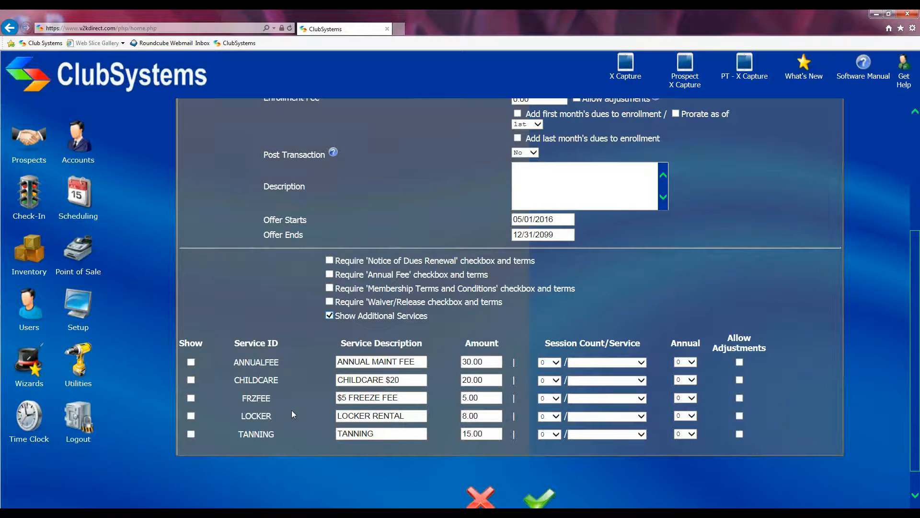
left_click(191, 363)
left_click(192, 381)
scroll(452, 230, "up", 4)
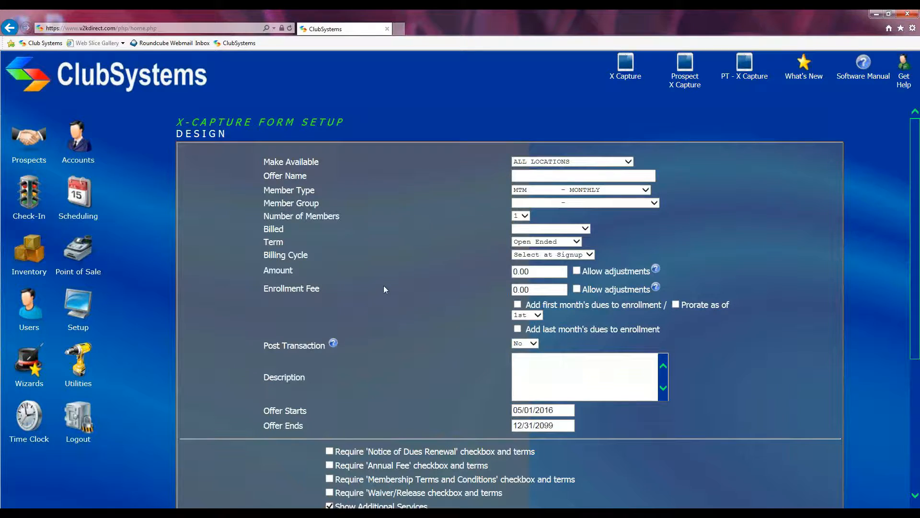
scroll(384, 298, "down", 5)
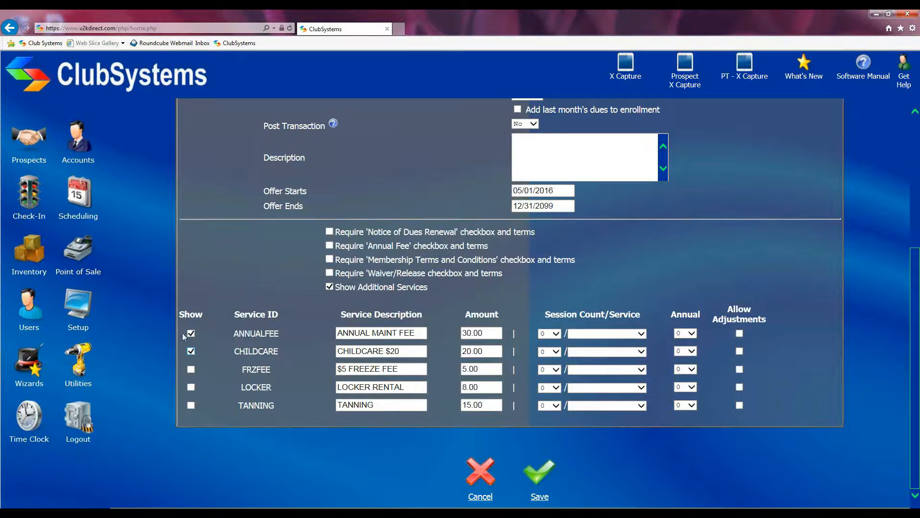
left_click(190, 370)
Step: Review the Amount, Annual and Allow Adjustments columns, then return to the X-Capture offer list
left_click_drag(461, 312, 494, 313)
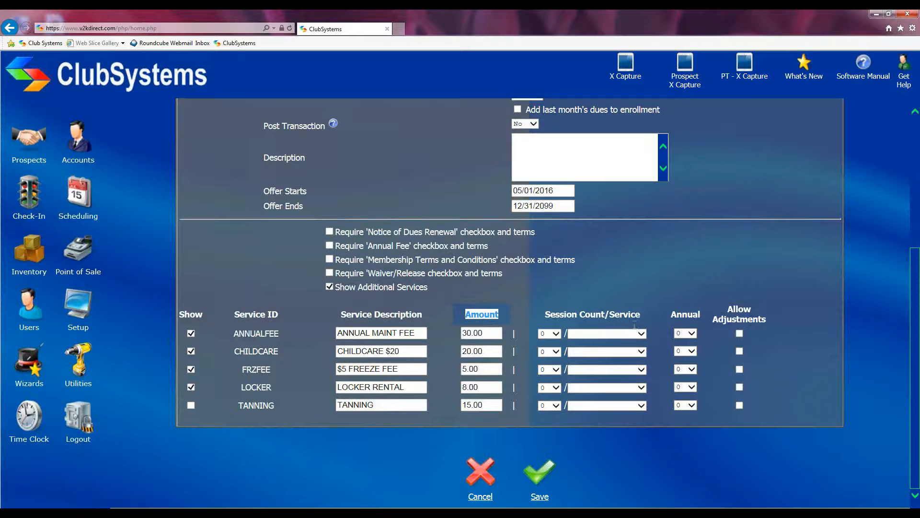
left_click_drag(667, 314, 707, 321)
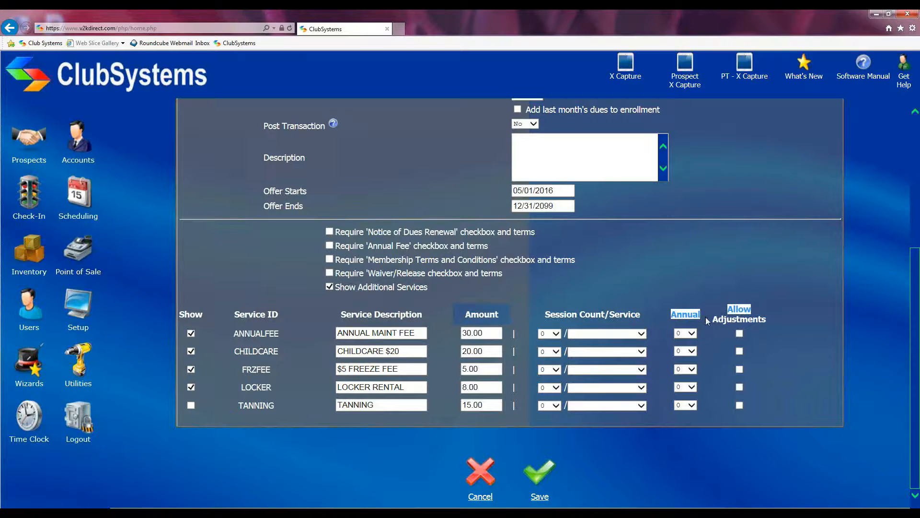
left_click(730, 293)
left_click_drag(729, 306, 776, 324)
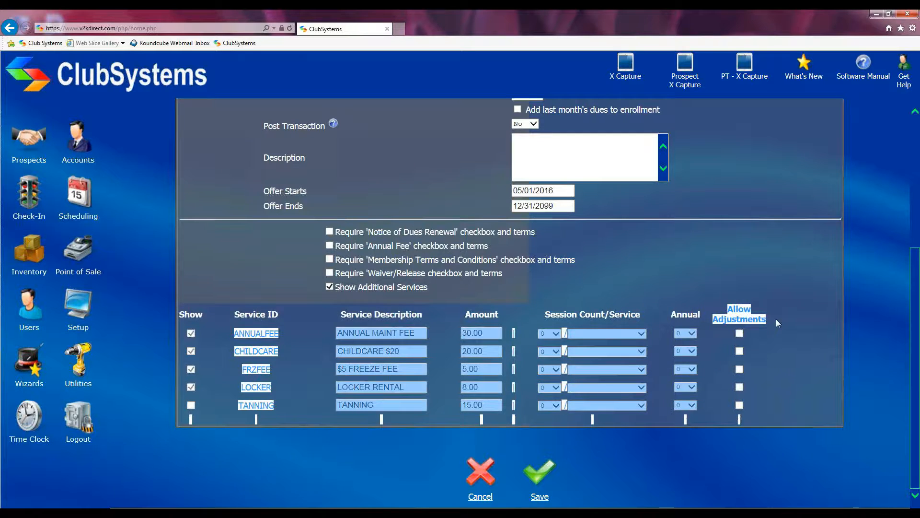
left_click(749, 333)
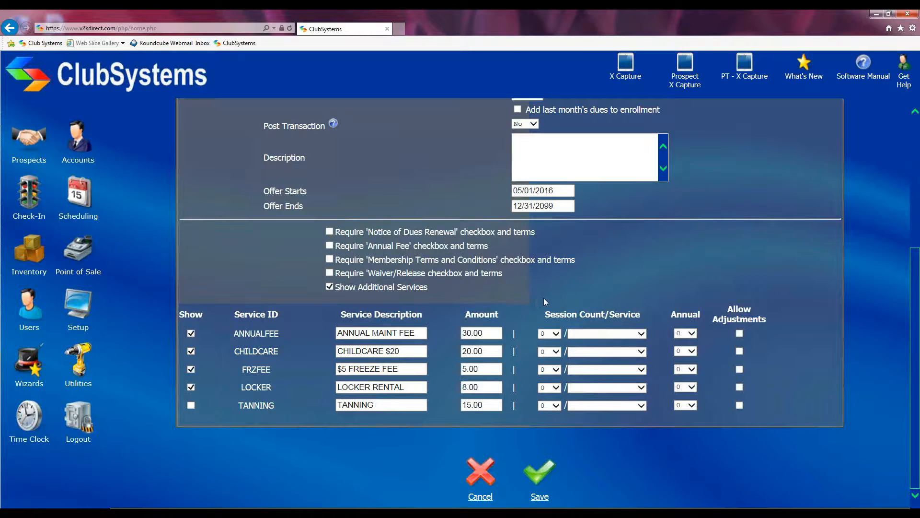
scroll(545, 298, "up", 5)
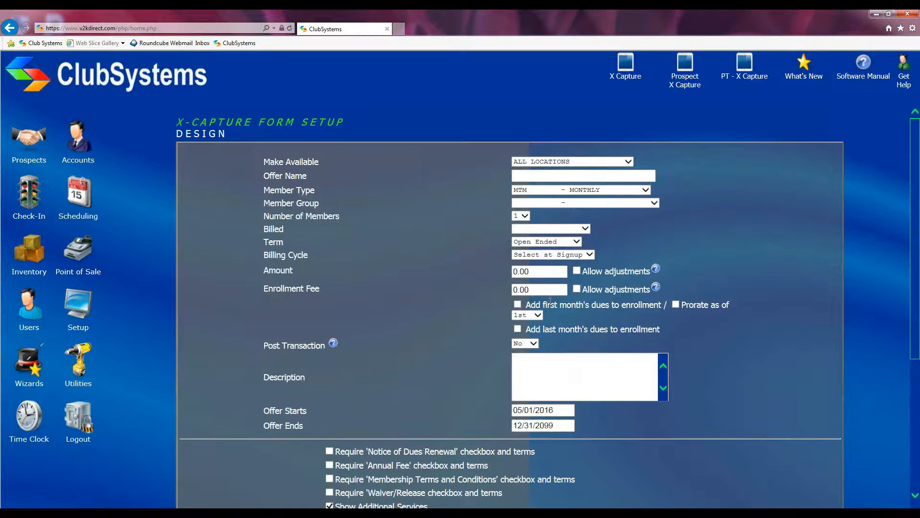
scroll(550, 303, "down", 5)
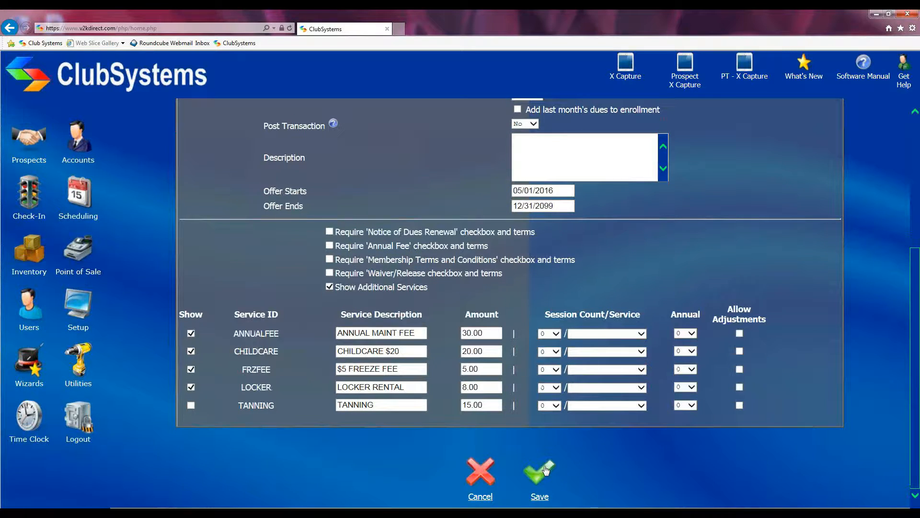
left_click(478, 472)
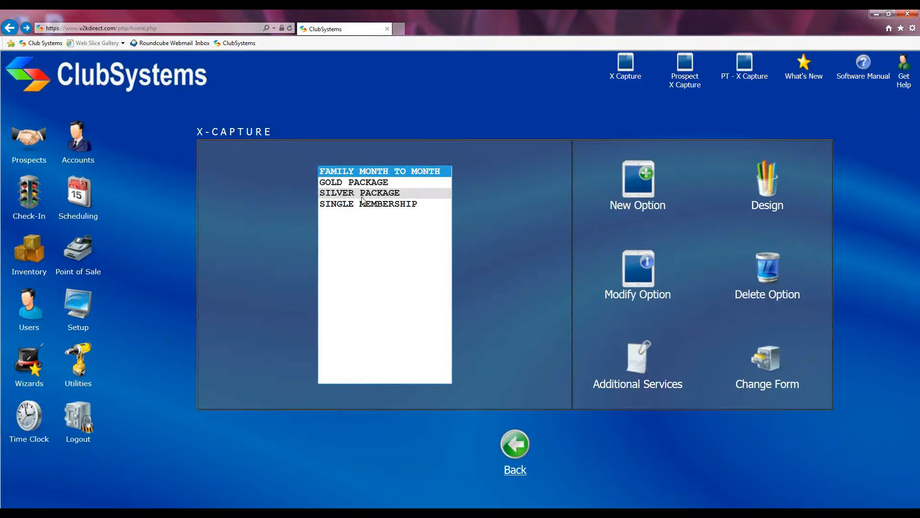
left_click(625, 70)
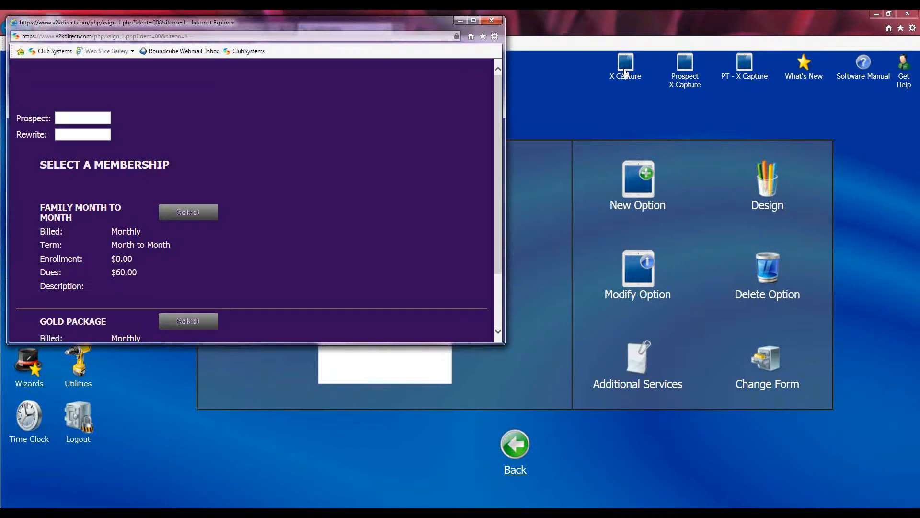
scroll(234, 220, "down", 8)
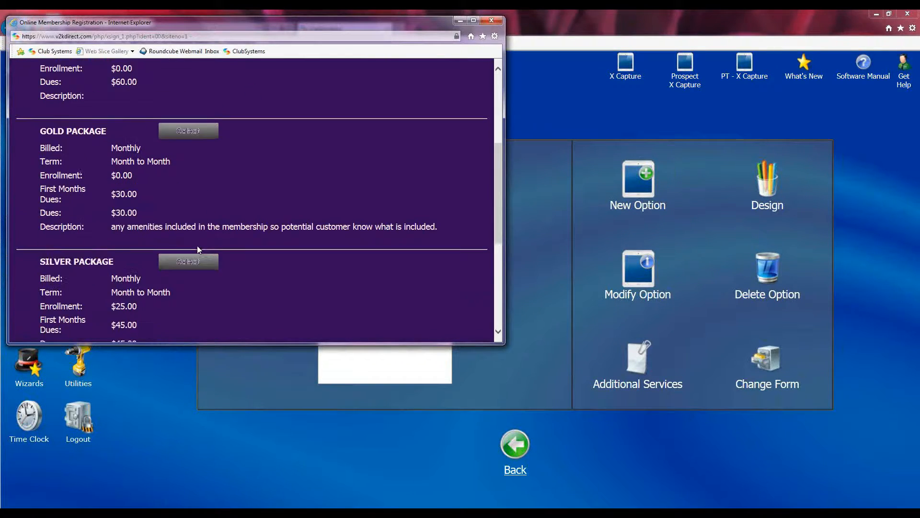
scroll(196, 248, "down", 2)
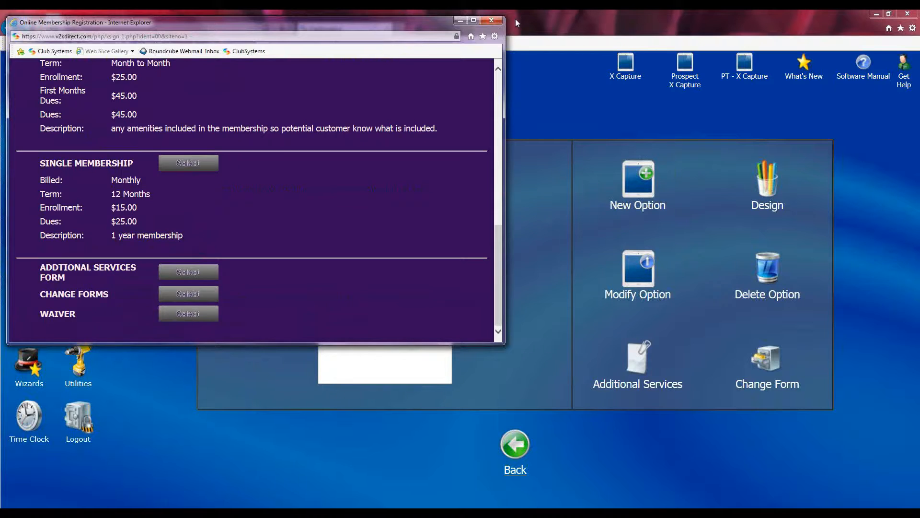
left_click(491, 20)
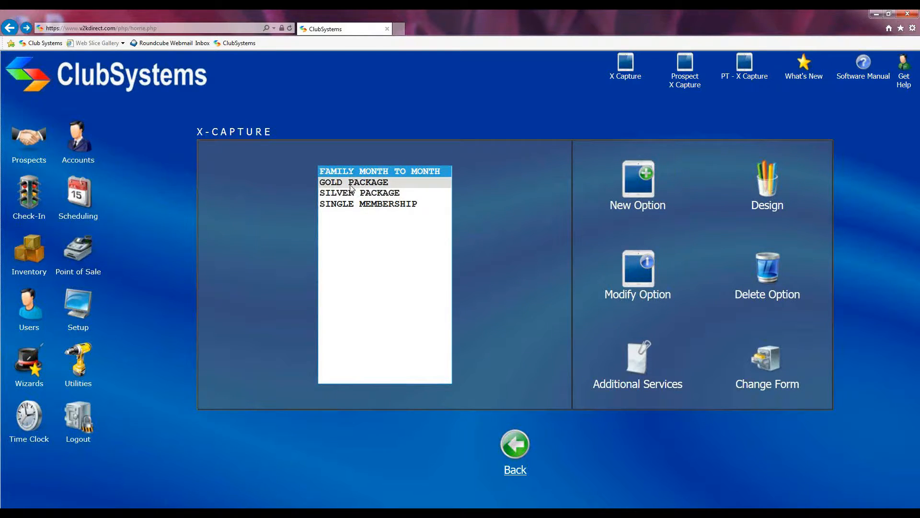
Step: Open the SILVER PACKAGE offer's Design form, scroll through it, and cancel without changes
left_click(352, 193)
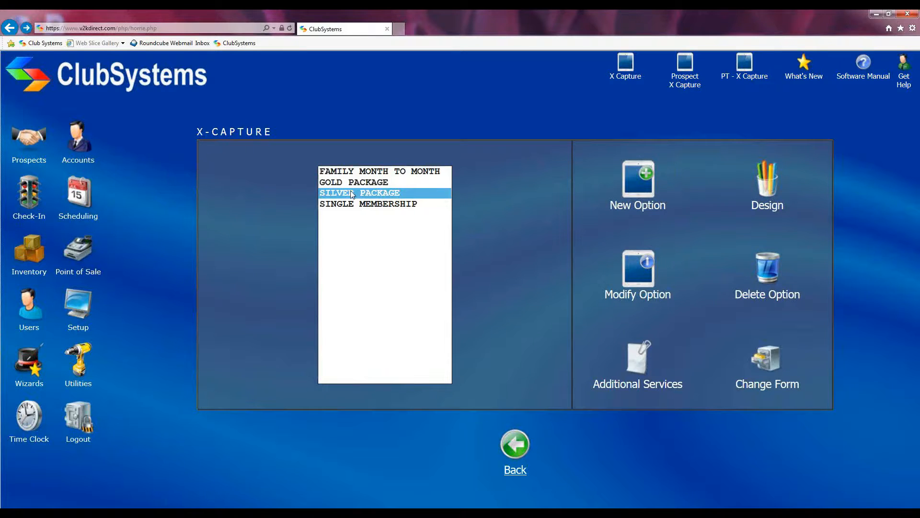
left_click(633, 271)
scroll(703, 236, "down", 3)
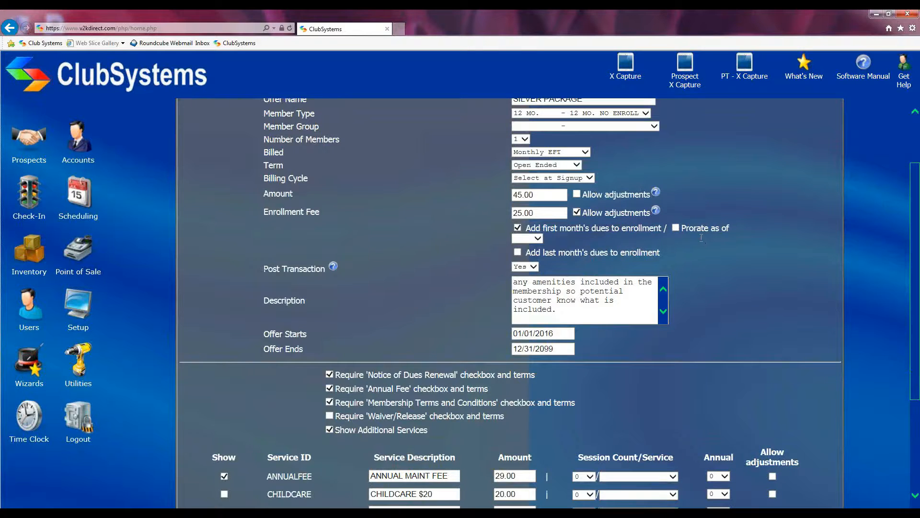
scroll(701, 238, "up", 3)
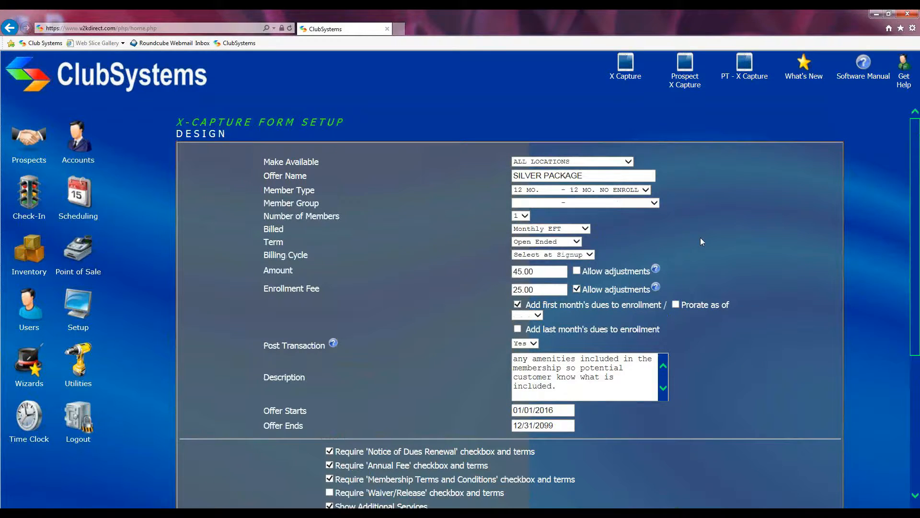
scroll(700, 237, "down", 5)
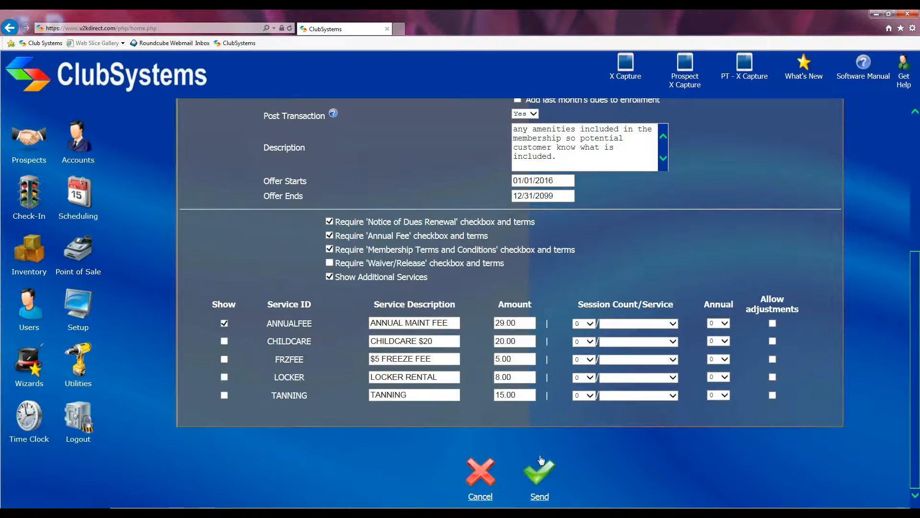
left_click(479, 473)
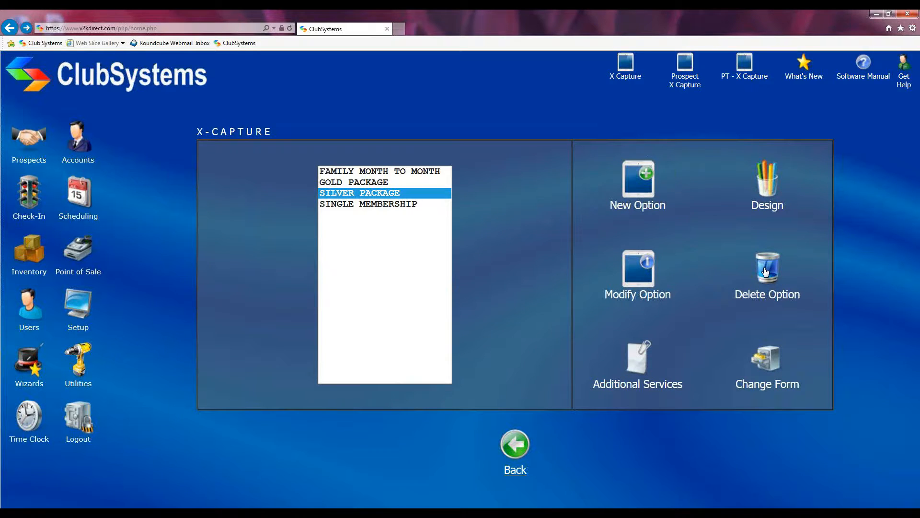
Step: Select FAMILY MONTH TO MONTH and open its Online Membership Registration preview
left_click(371, 173)
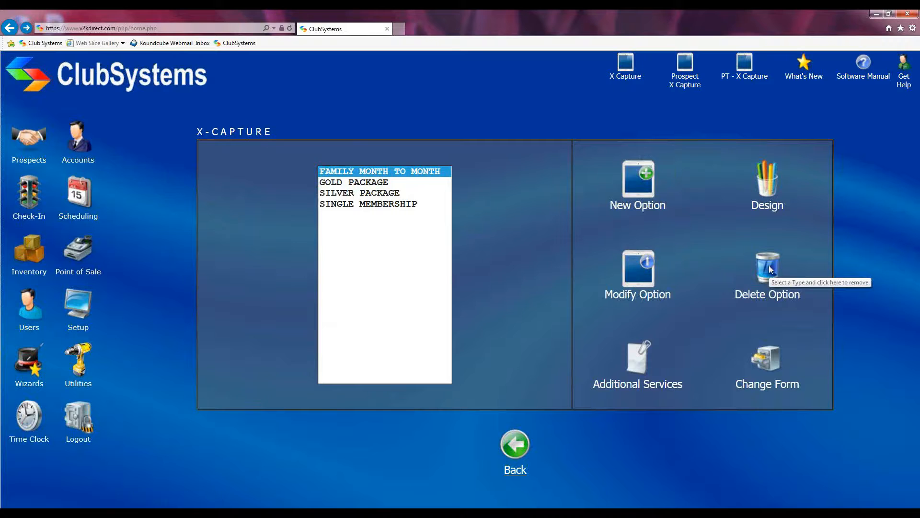
left_click(765, 187)
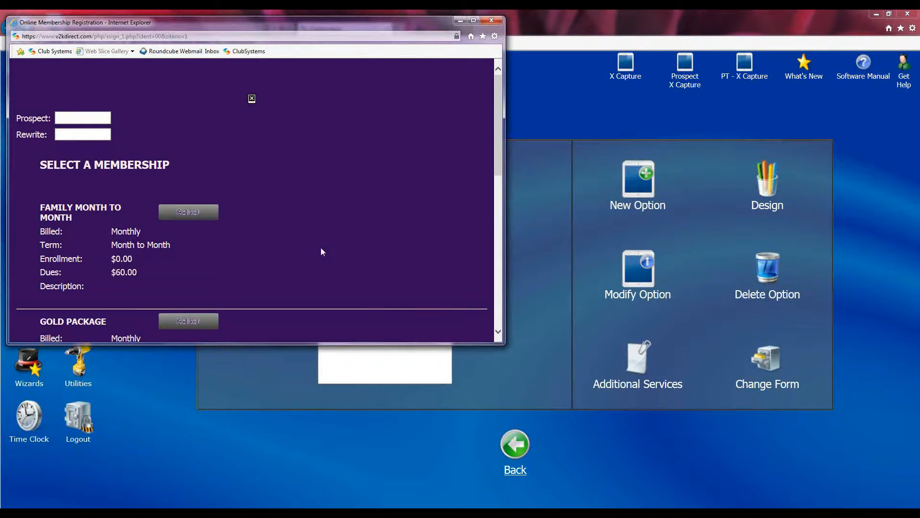
Step: Select FAMILY MONTH TO MONTH in the preview to open its $60.00-monthly Member Registration page
scroll(321, 251, "down", 8)
scroll(324, 267, "up", 8)
scroll(224, 156, "down", 1)
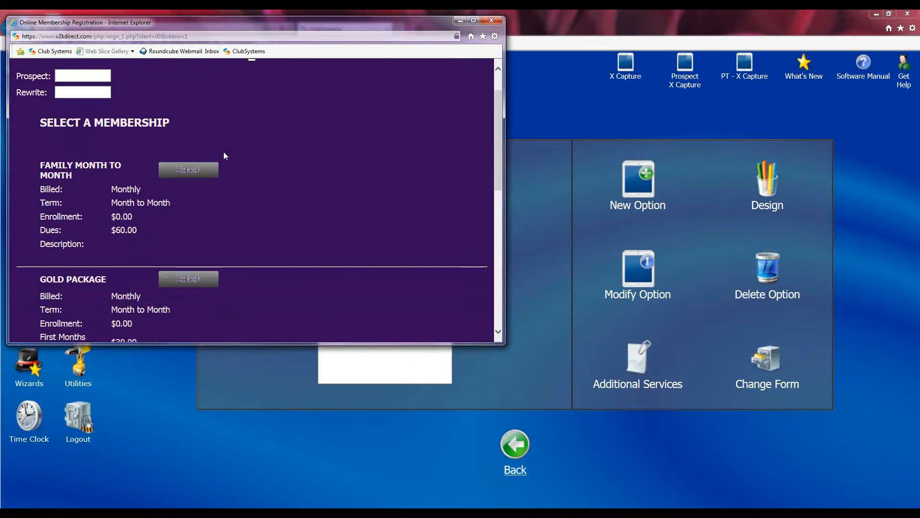
scroll(224, 156, "up", 1)
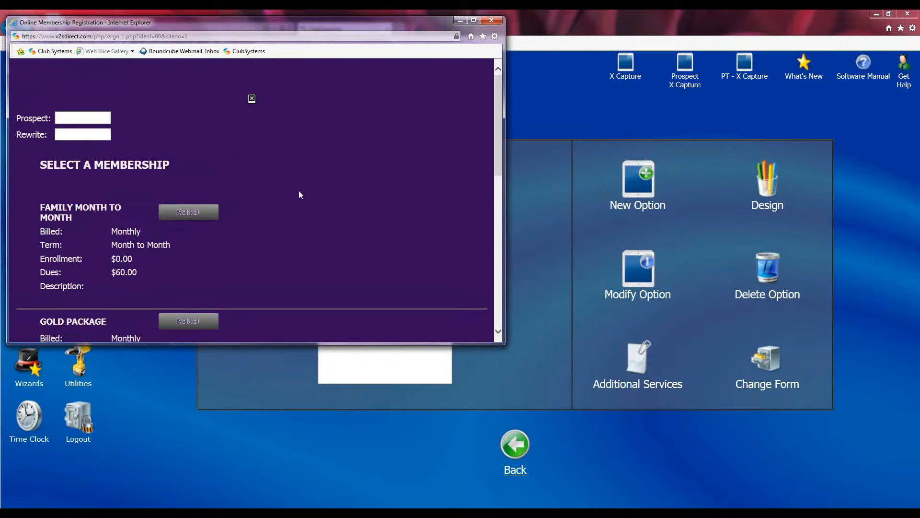
scroll(298, 191, "down", 2)
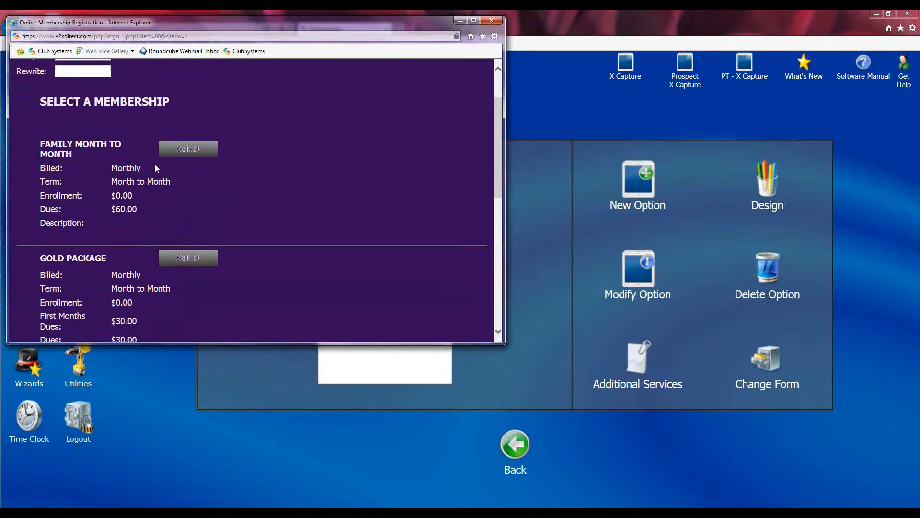
left_click(196, 150)
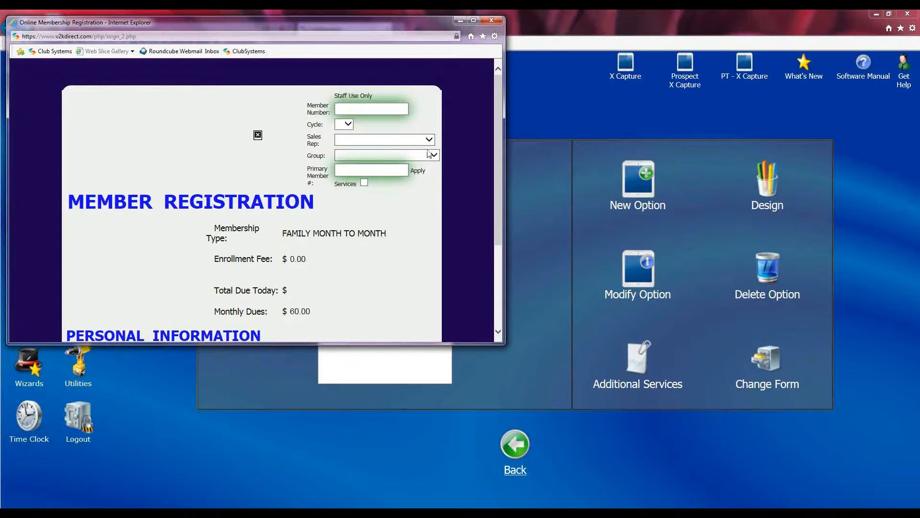
Step: Scroll through the Family Month to Month Member Registration form to review its fields
scroll(453, 168, "down", 1)
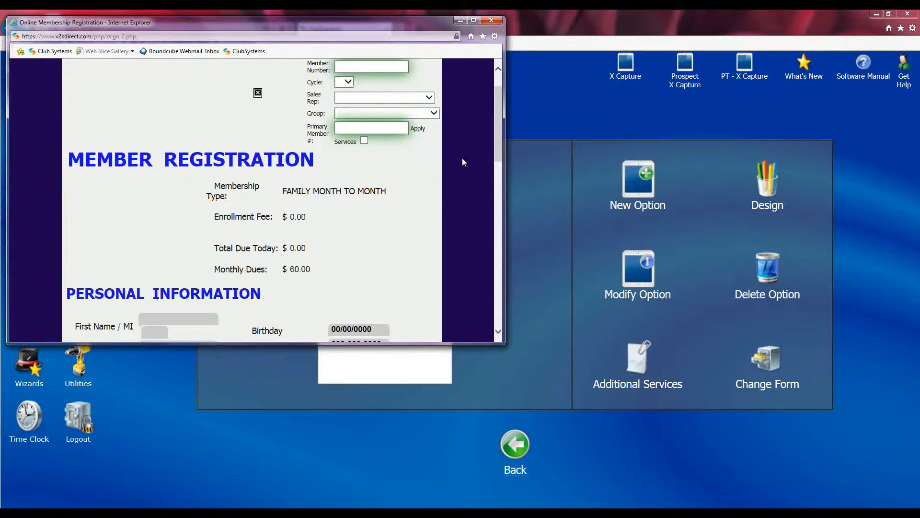
scroll(465, 159, "down", 4)
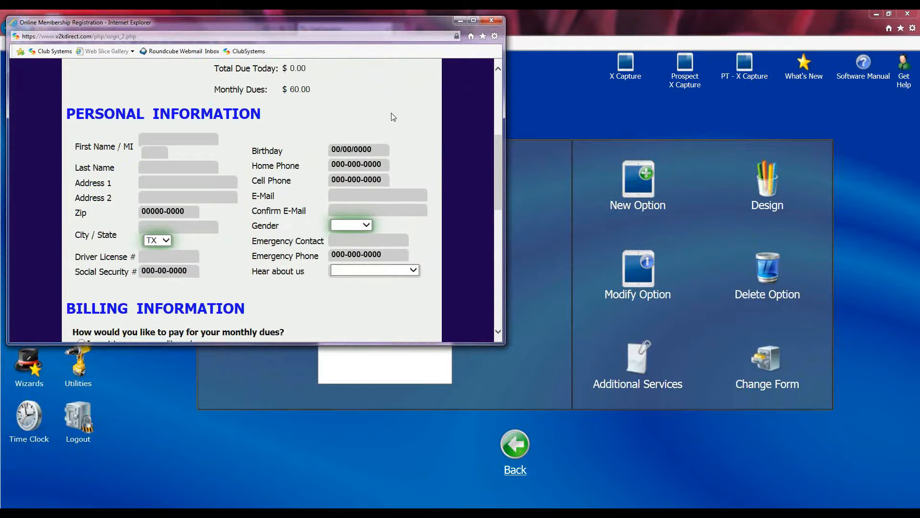
scroll(297, 157, "down", 5)
scroll(411, 123, "up", 5)
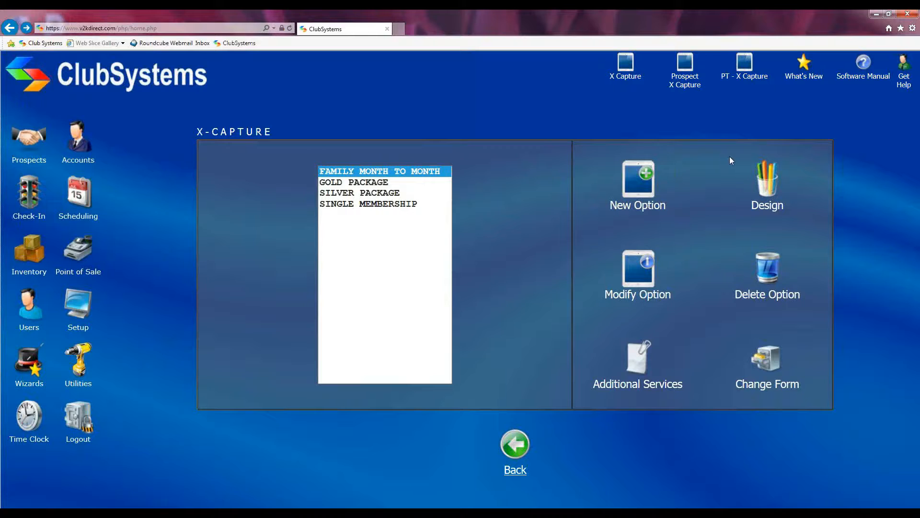
left_click(769, 186)
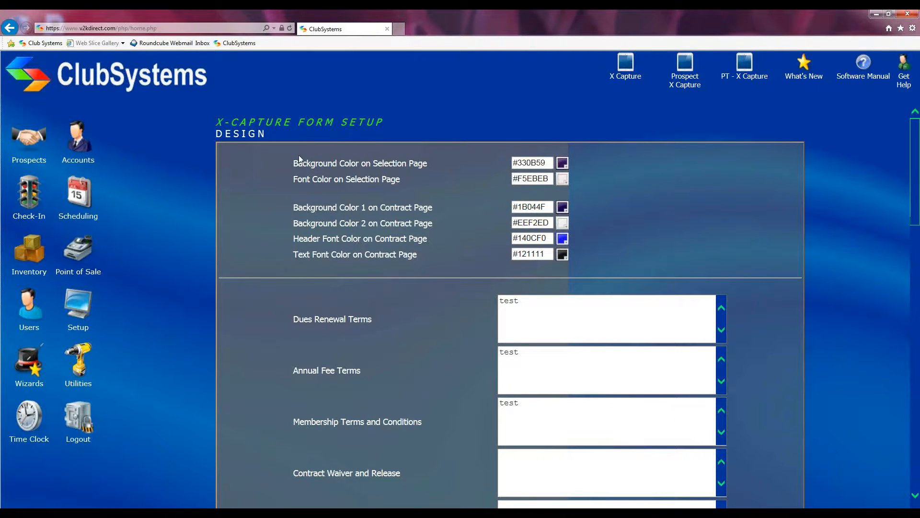
Step: Set the selection page background colour to blue #1D1AD4
left_click(563, 164)
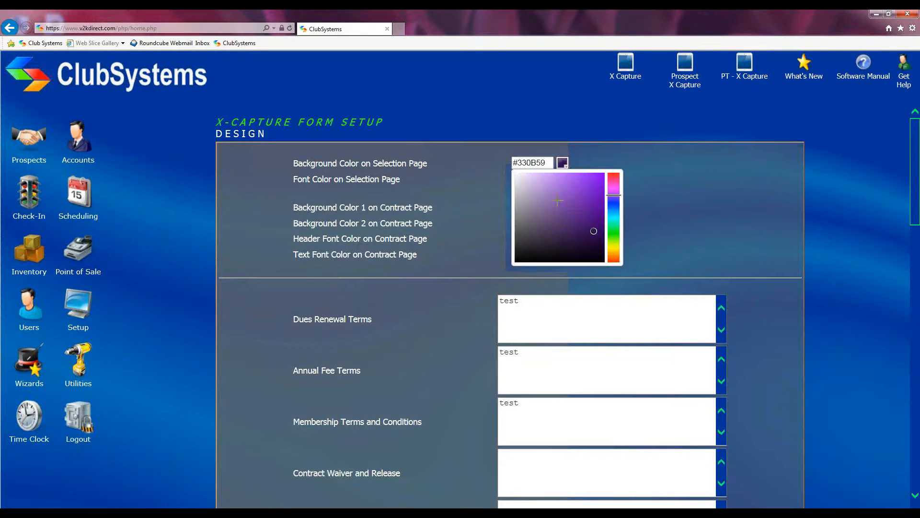
left_click(614, 203)
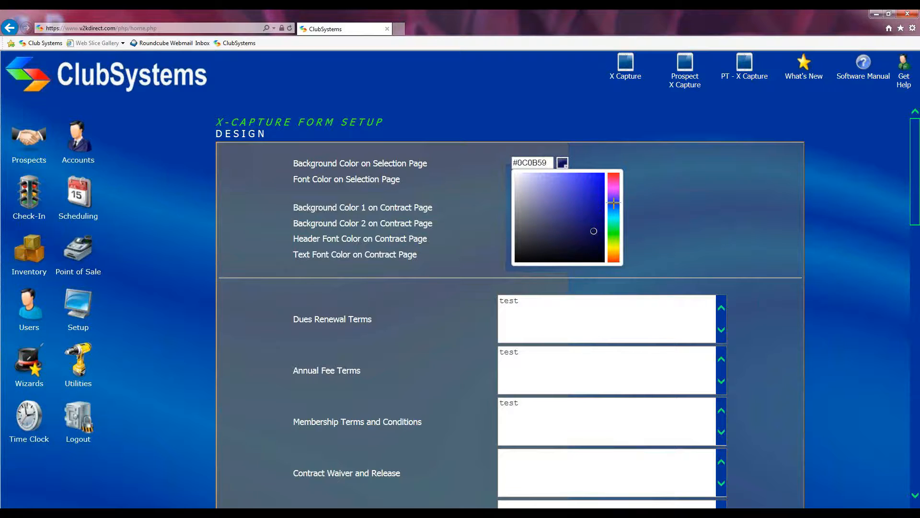
left_click(594, 187)
left_click(582, 158)
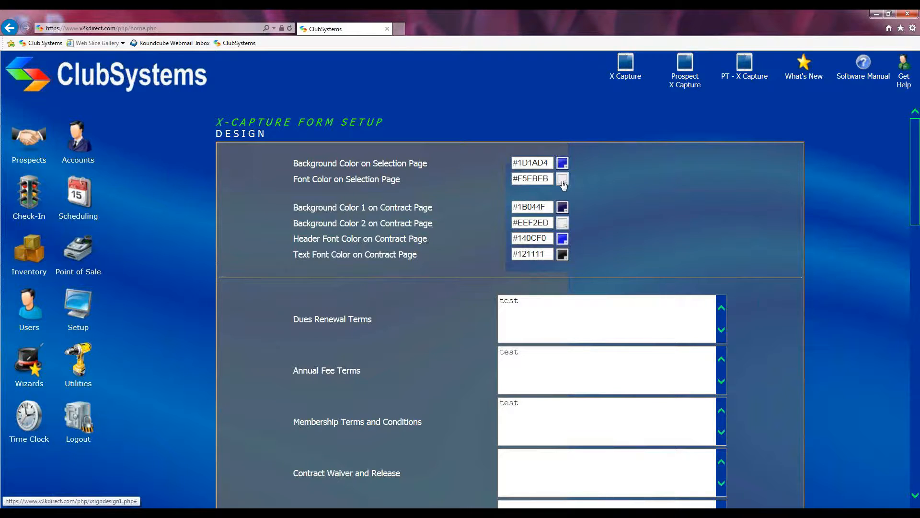
Step: Set the selection page font colour to red #C41C1C
left_click(564, 180)
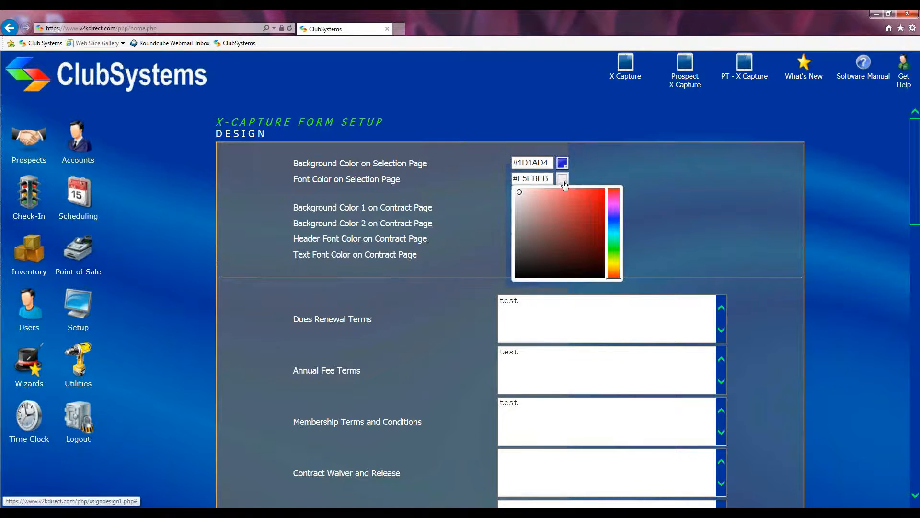
left_click(592, 208)
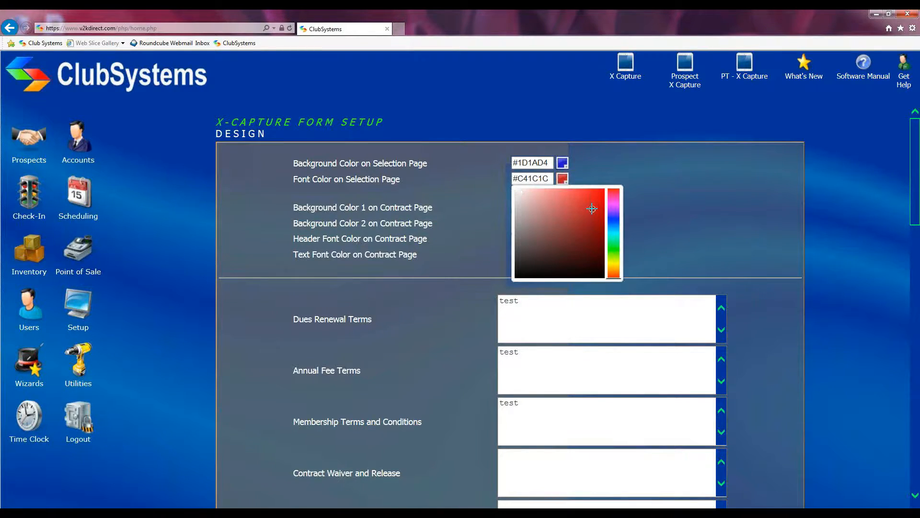
left_click(588, 170)
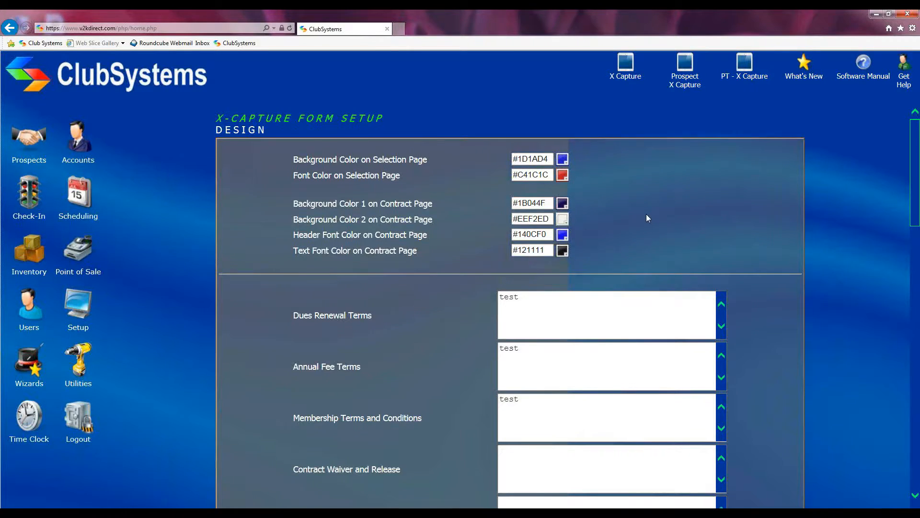
scroll(647, 214, "down", 3)
scroll(645, 208, "down", 1)
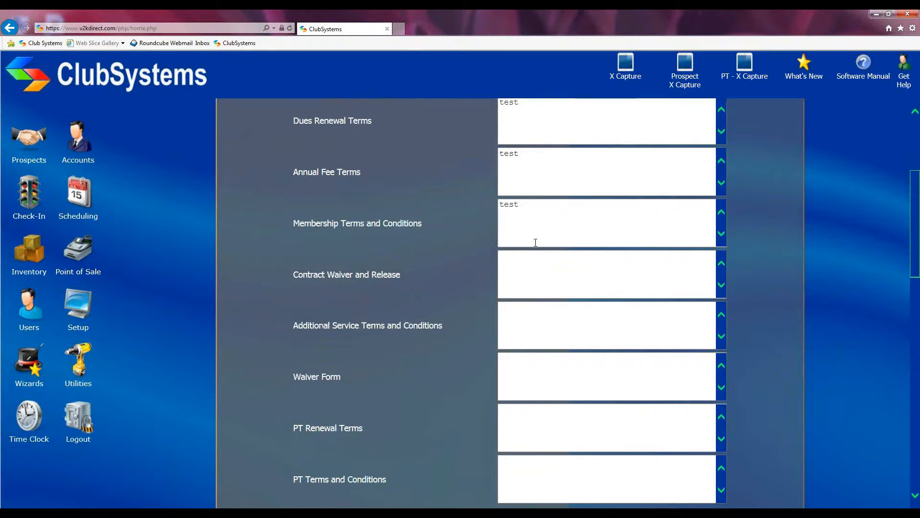
scroll(531, 242, "up", 1)
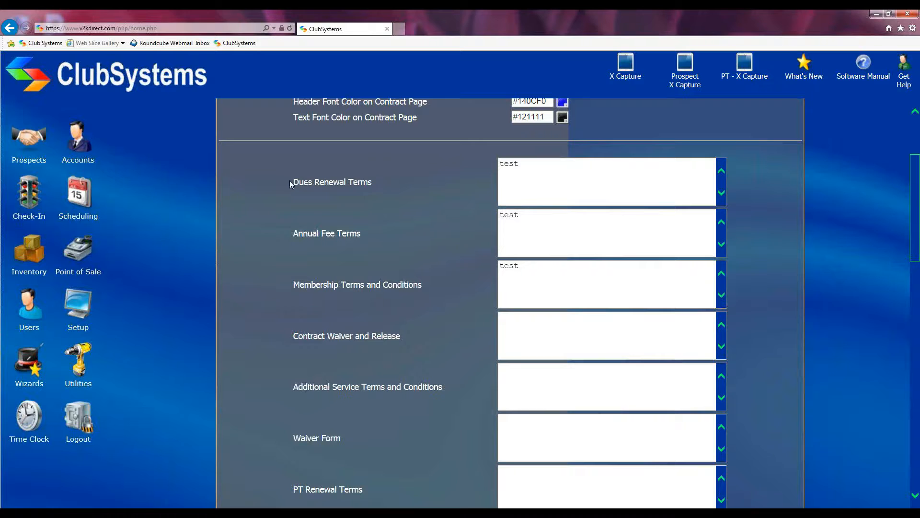
left_click_drag(288, 179, 388, 186)
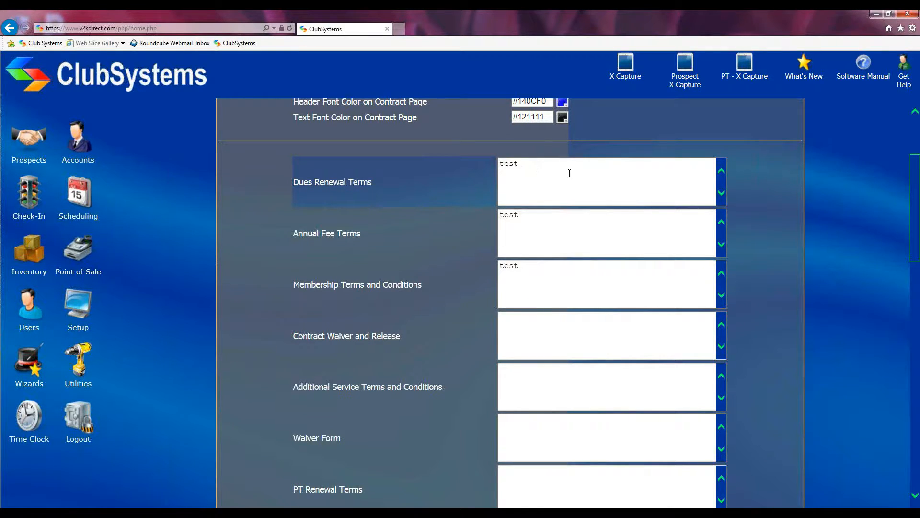
scroll(479, 192, "down", 1)
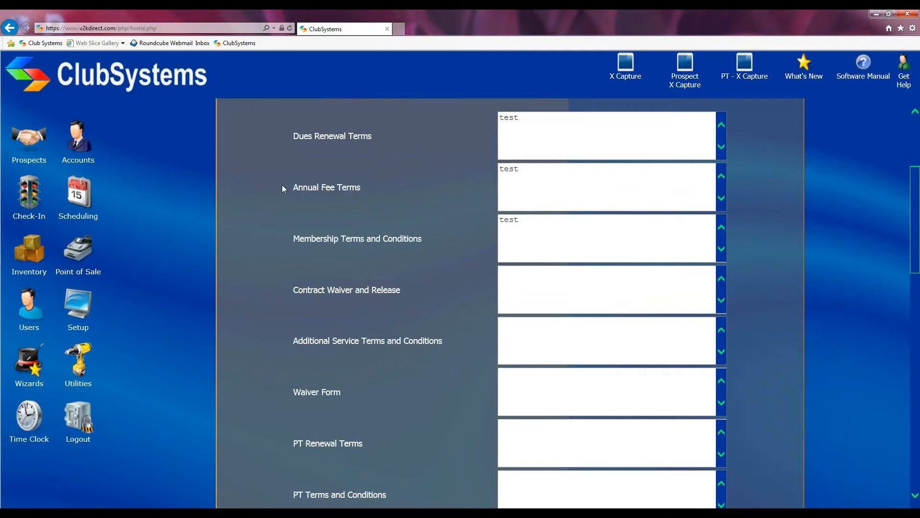
left_click_drag(282, 188, 359, 189)
scroll(373, 217, "down", 2)
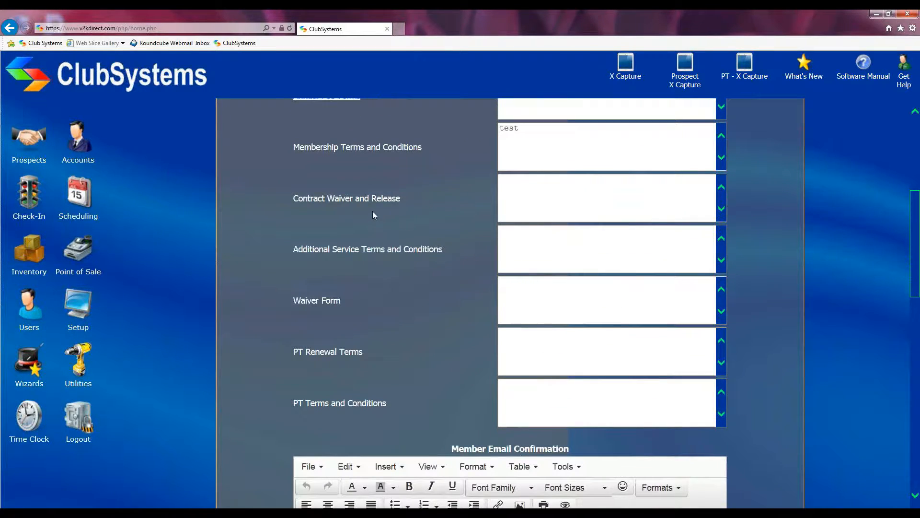
left_click(530, 207)
left_click(531, 253)
left_click(527, 297)
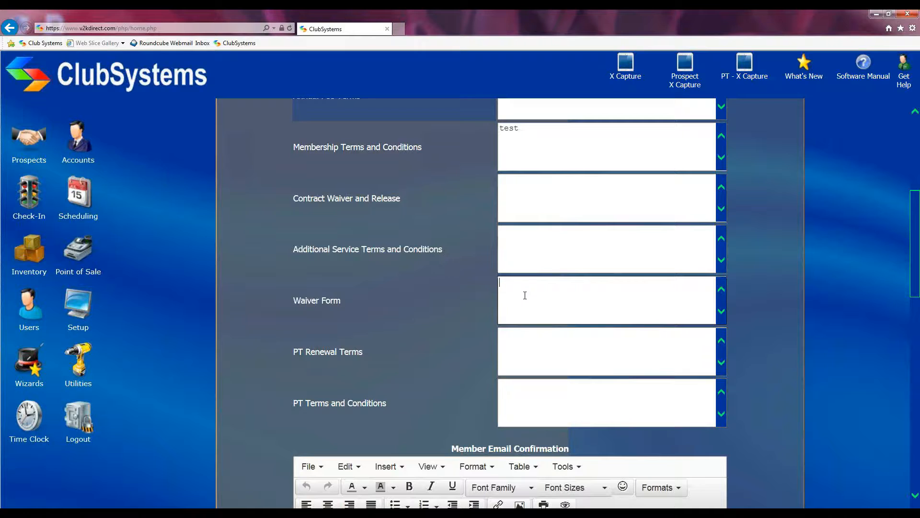
left_click(525, 296)
scroll(517, 301, "down", 4)
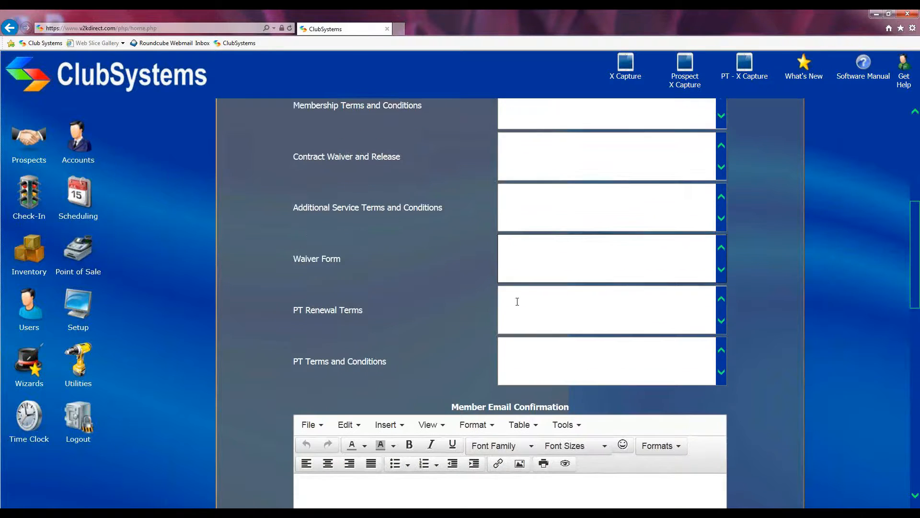
scroll(518, 306, "down", 3)
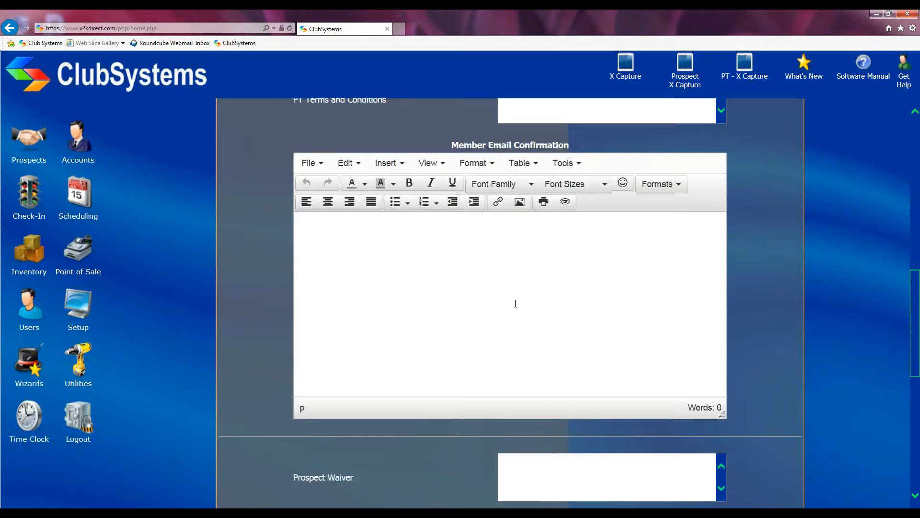
scroll(512, 305, "down", 5)
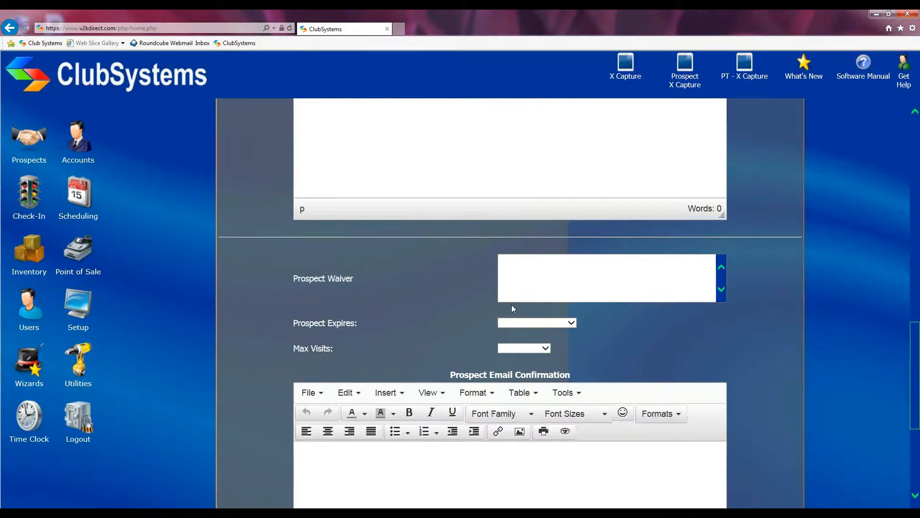
scroll(511, 304, "up", 2)
scroll(511, 307, "up", 4)
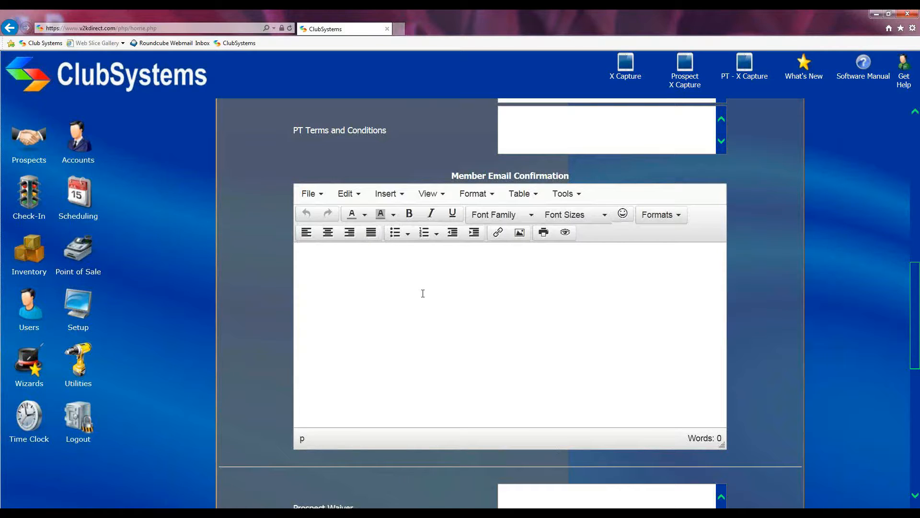
scroll(423, 294, "down", 5)
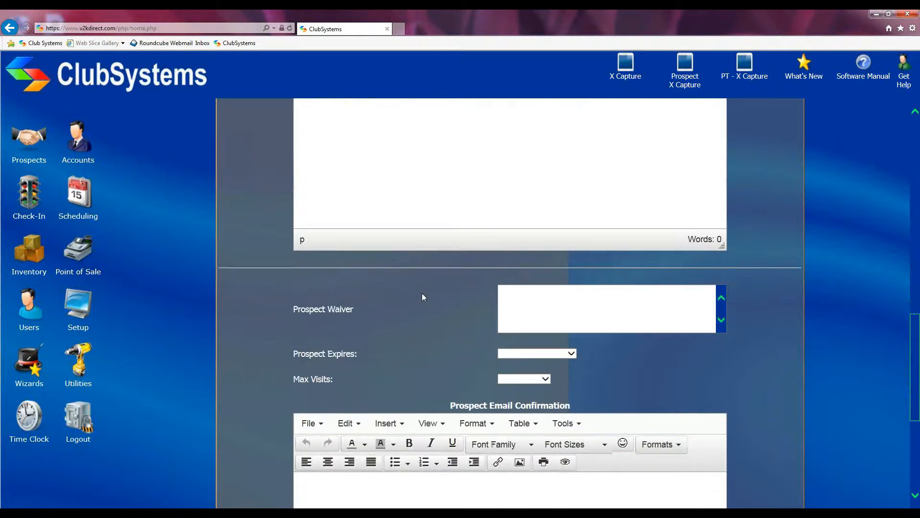
scroll(421, 293, "down", 3)
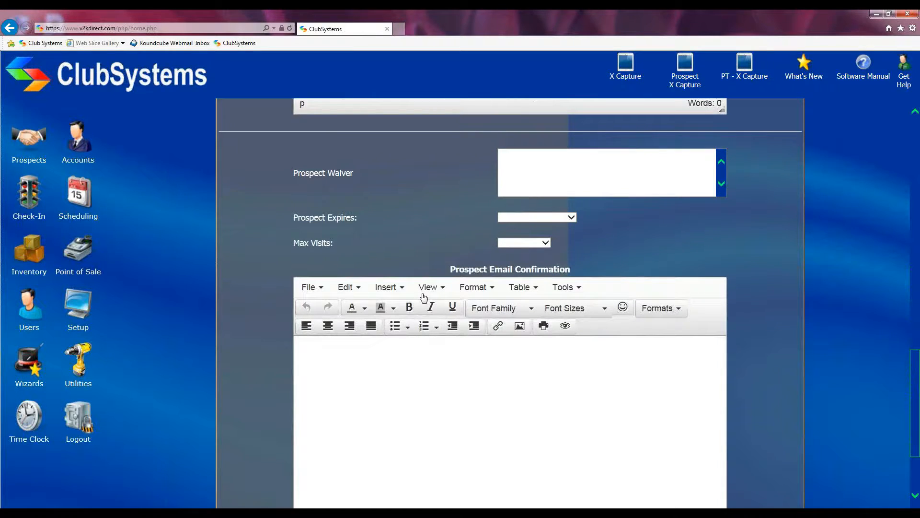
scroll(424, 297, "down", 1)
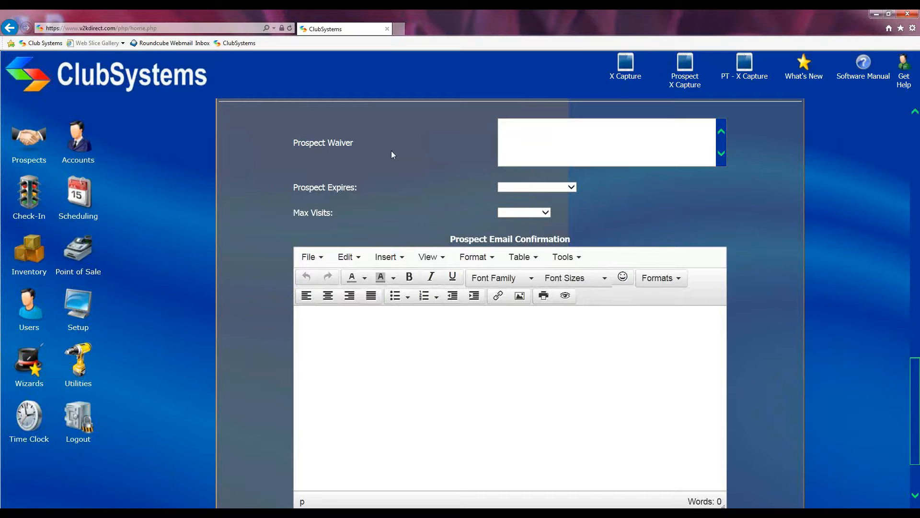
left_click(529, 134)
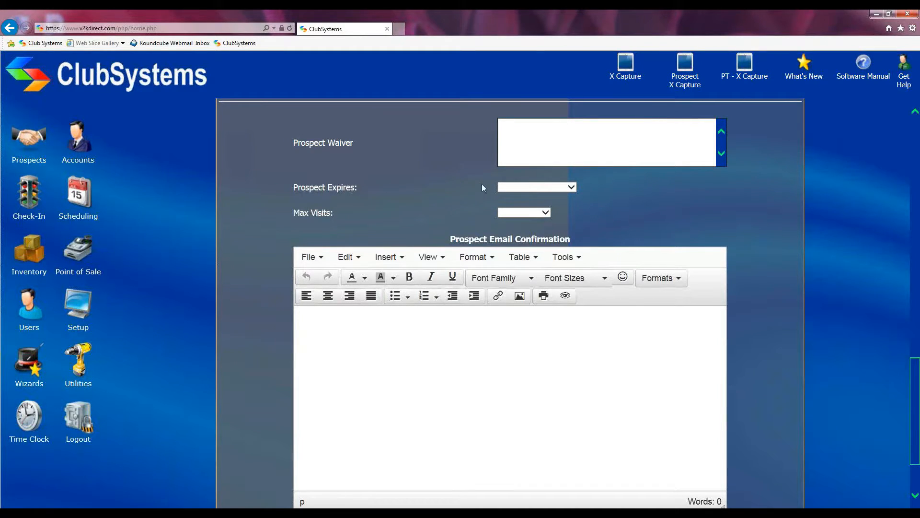
left_click(572, 187)
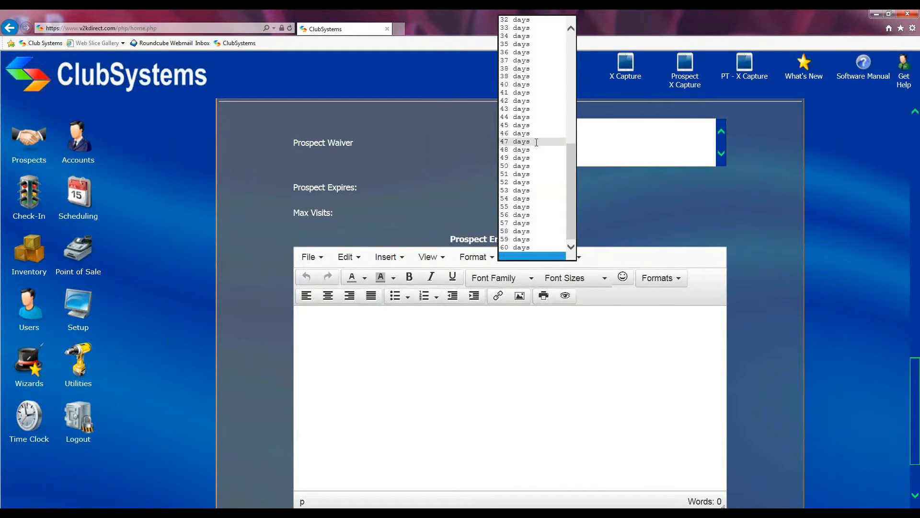
left_click(647, 208)
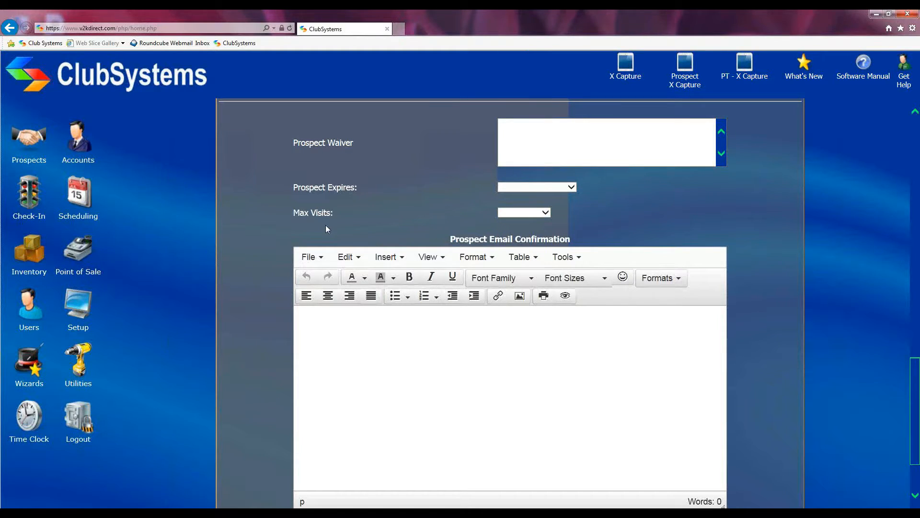
left_click(546, 212)
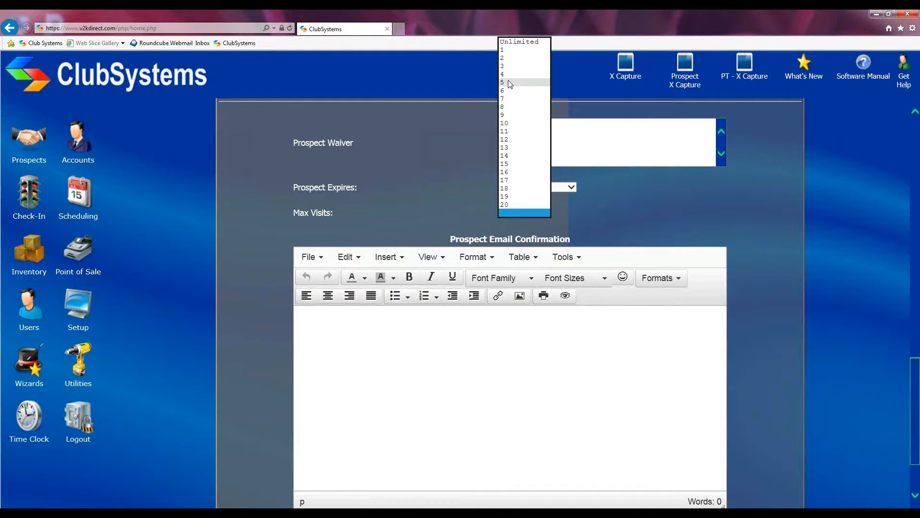
left_click(611, 211)
Step: Review the Design form to its bottom and save it, returning to the X-Capture offer list
scroll(605, 212, "down", 3)
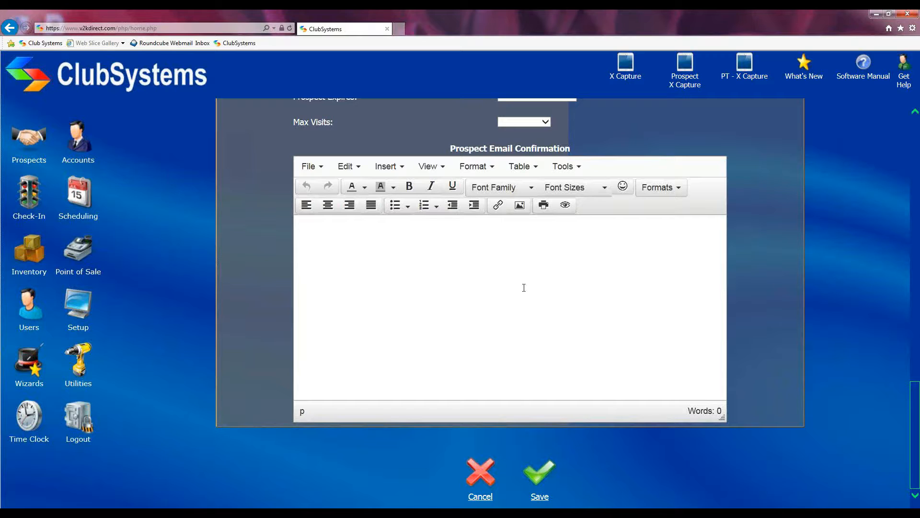
scroll(741, 264, "up", 8)
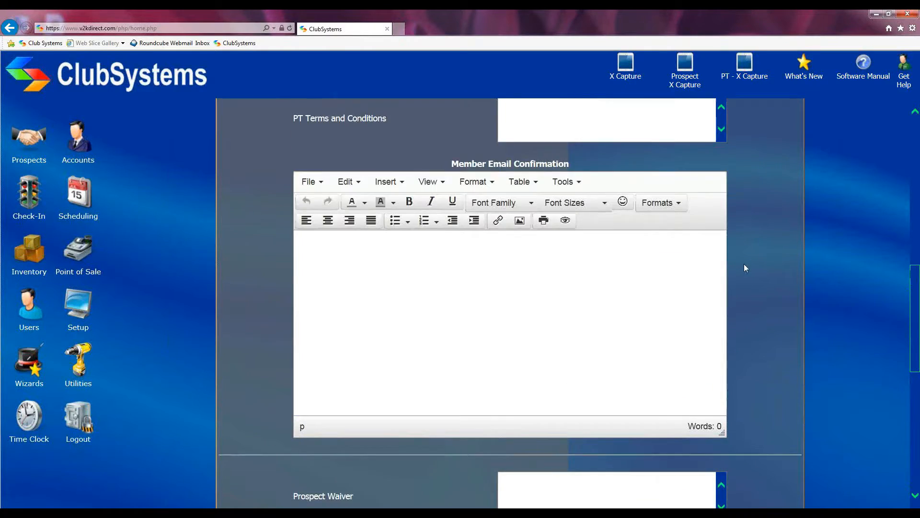
scroll(748, 265, "up", 10)
scroll(758, 271, "down", 16)
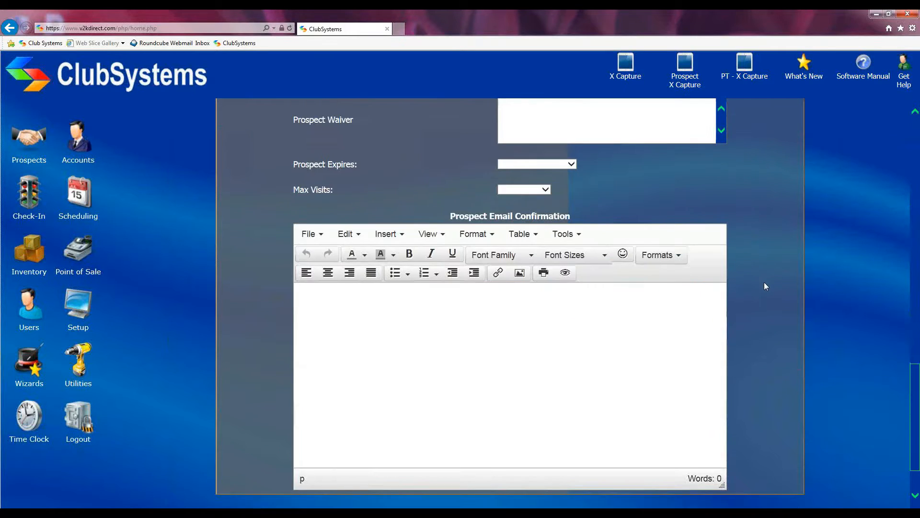
scroll(766, 286, "down", 3)
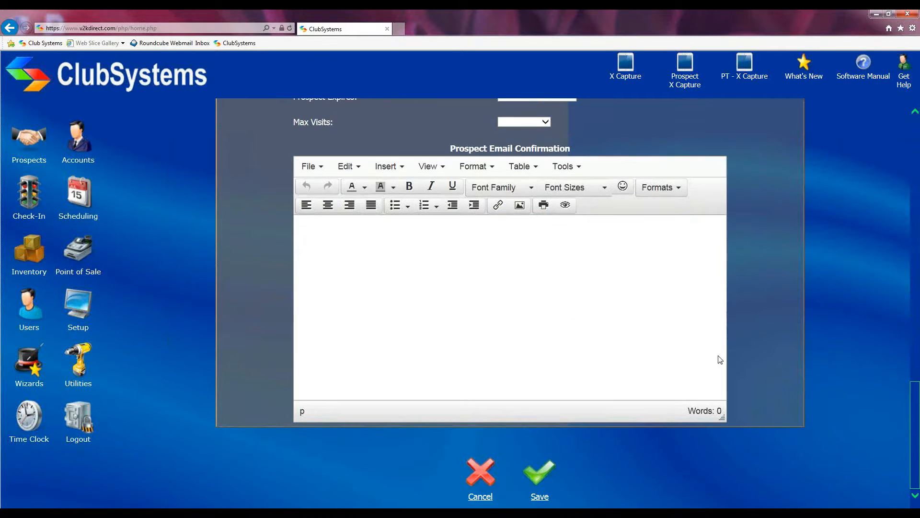
left_click(539, 478)
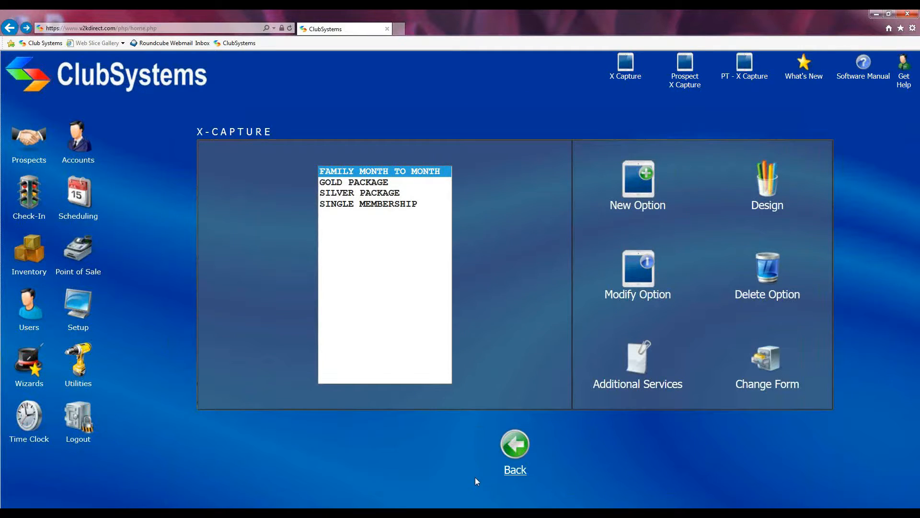
Step: Open the Additional Services Setup listing ANNUALFEE, CHILDCARE, FRZFEE, LOCKER and TANNING
left_click(635, 366)
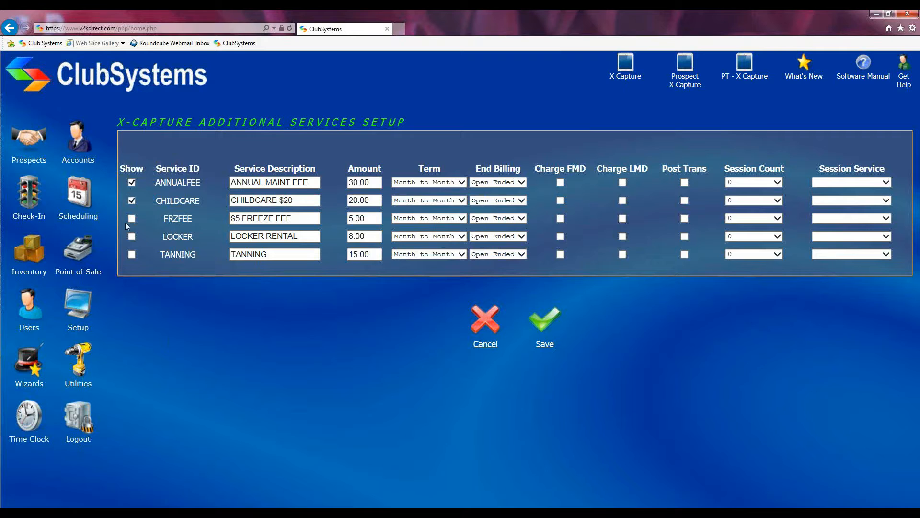
left_click(133, 183)
left_click(462, 183)
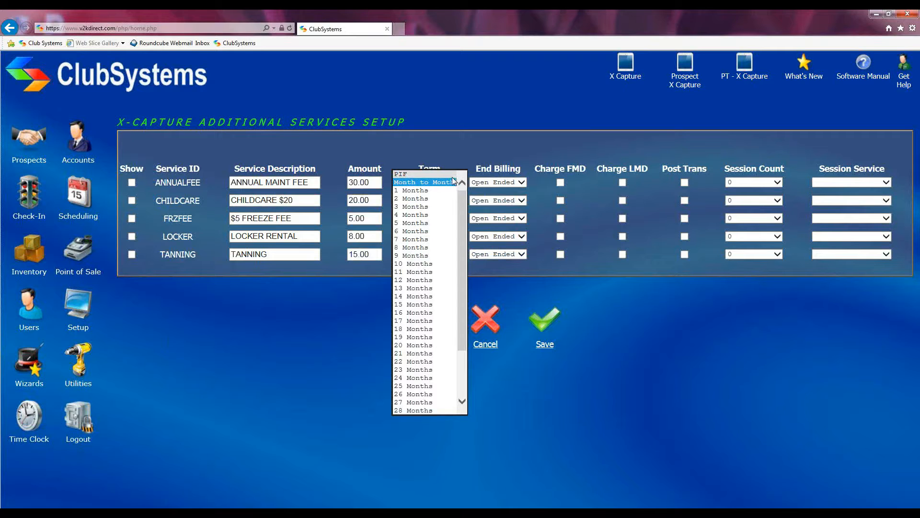
left_click(419, 280)
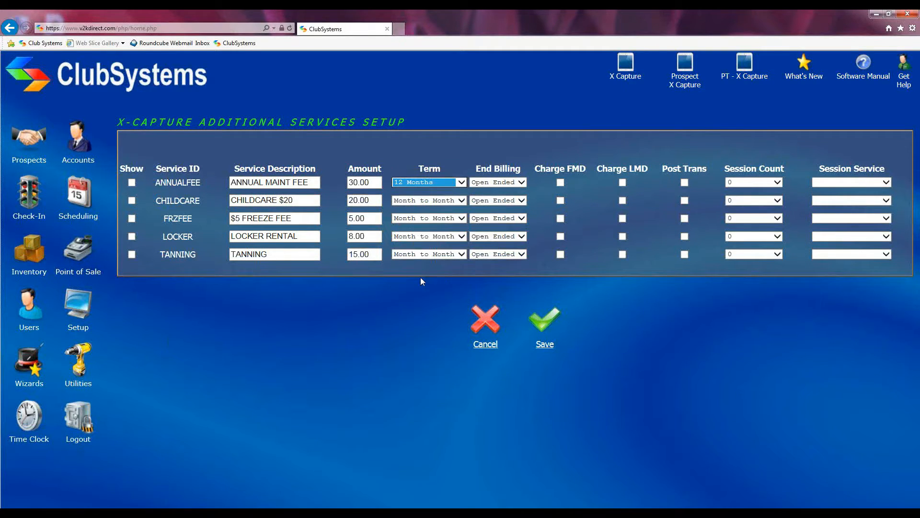
left_click(458, 182)
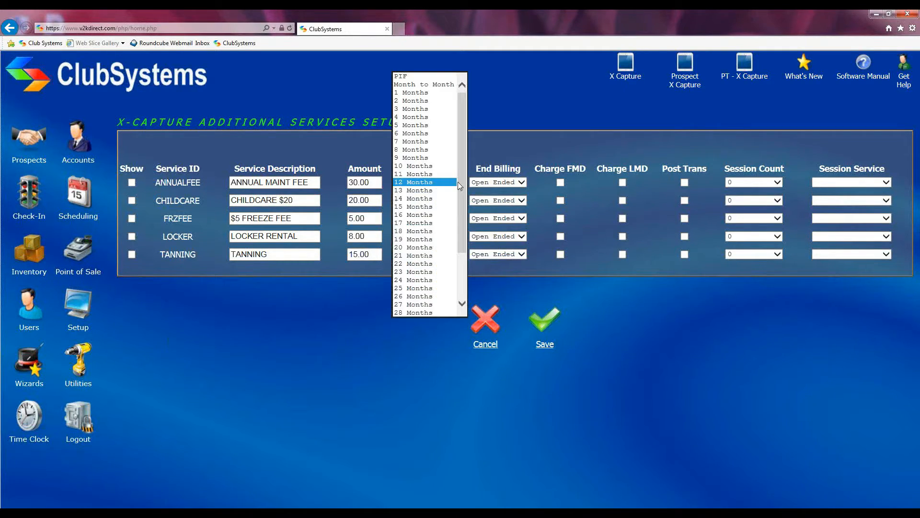
left_click(425, 84)
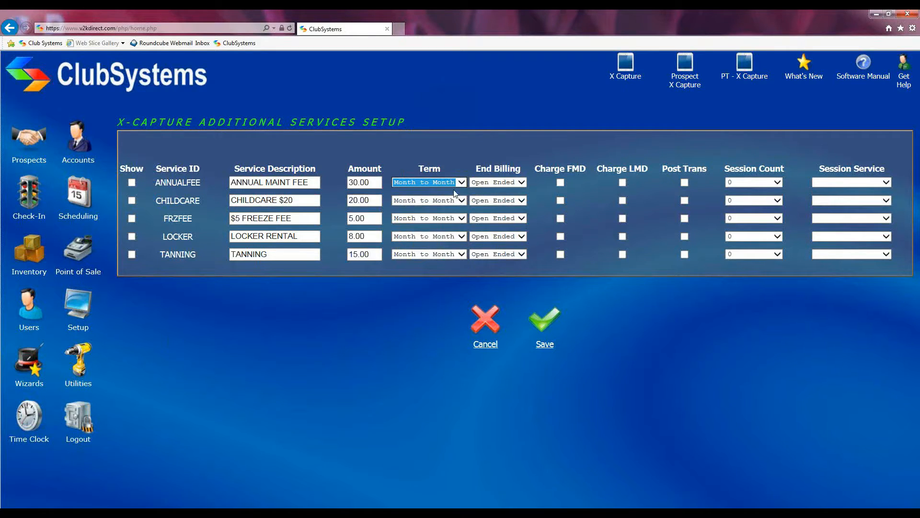
left_click(522, 182)
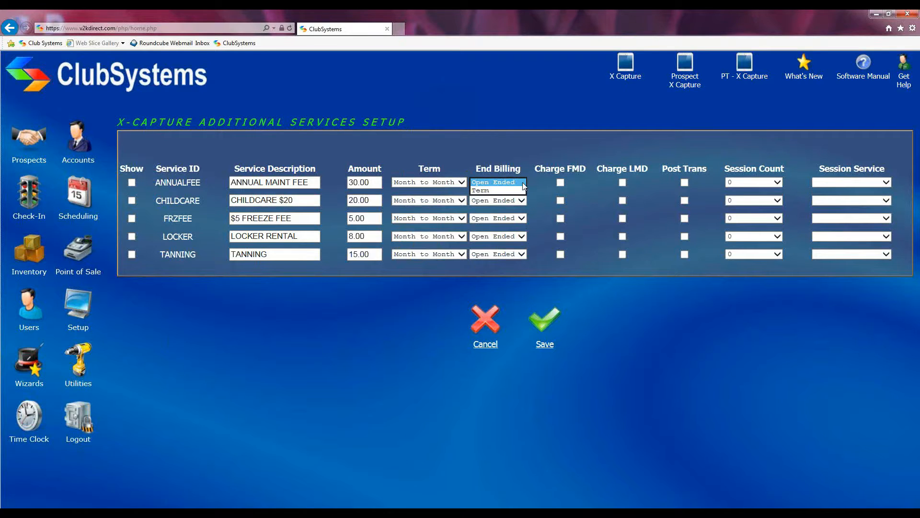
left_click(481, 191)
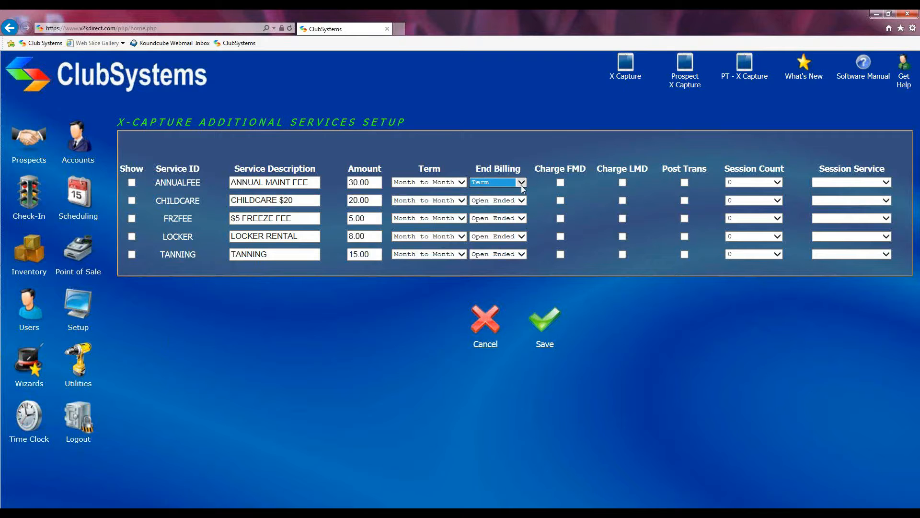
left_click(460, 182)
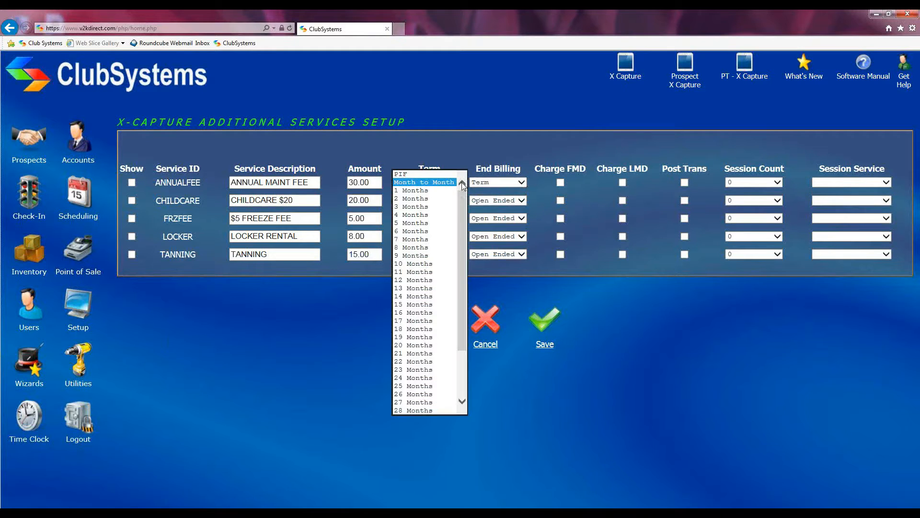
left_click(427, 280)
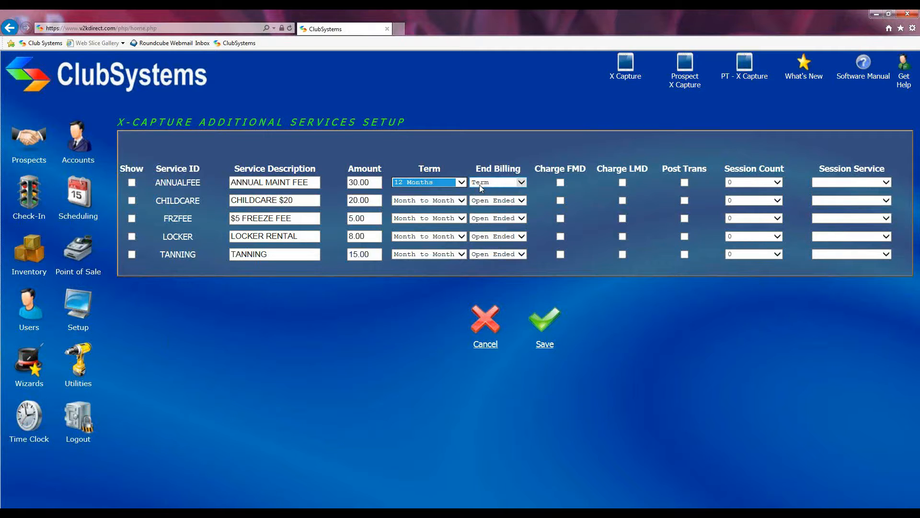
left_click(458, 185)
key("Up")
key("Up")
key("Up")
key("Up")
key("Up")
key("Up")
key("Up")
key("Up")
key("Up")
key("Up")
key("Up")
key("Up")
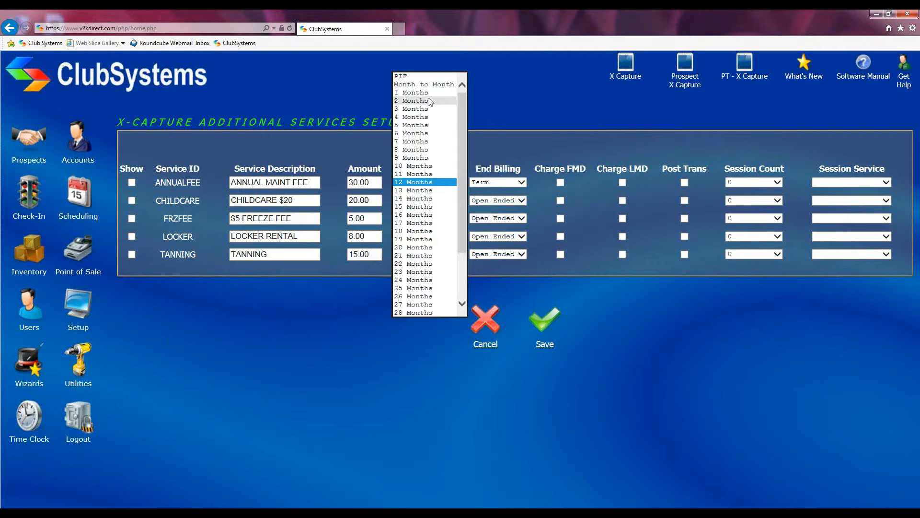
key("Return")
left_click(525, 182)
key("Up")
key("Return")
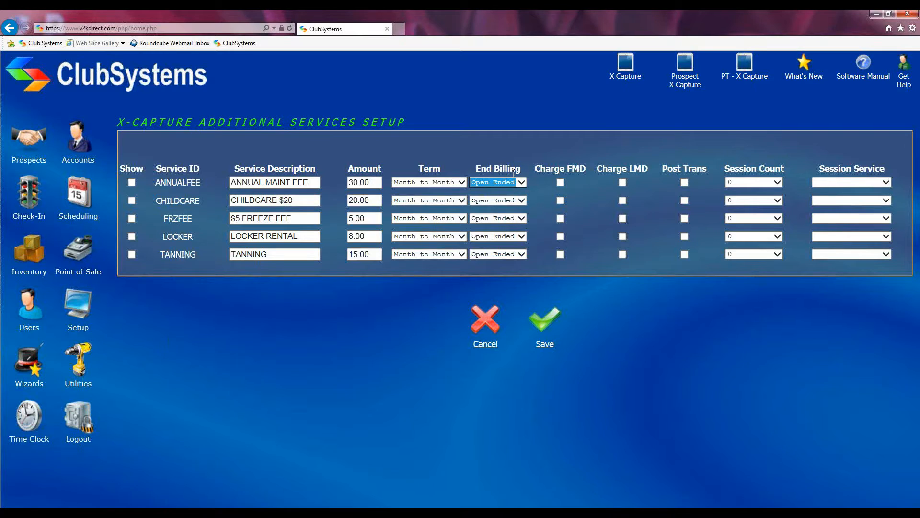
left_click(560, 183)
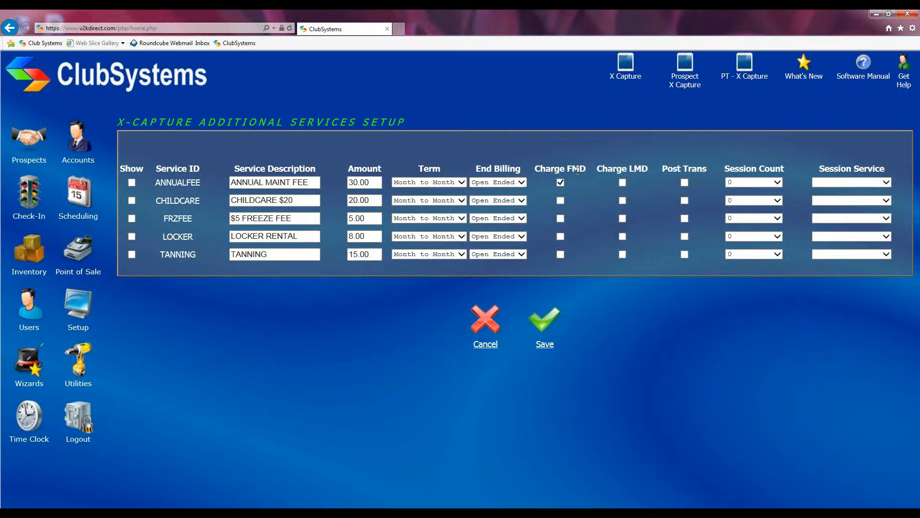
left_click(625, 185)
left_click(686, 183)
Step: Tick Show for TANNING, leave its session count at 0, and save the services setup
left_click(132, 254)
left_click(778, 255)
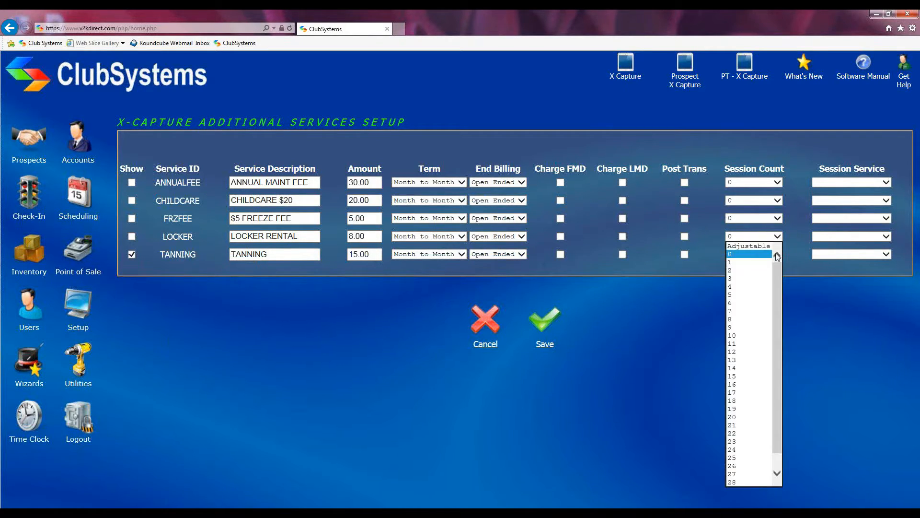
left_click(731, 270)
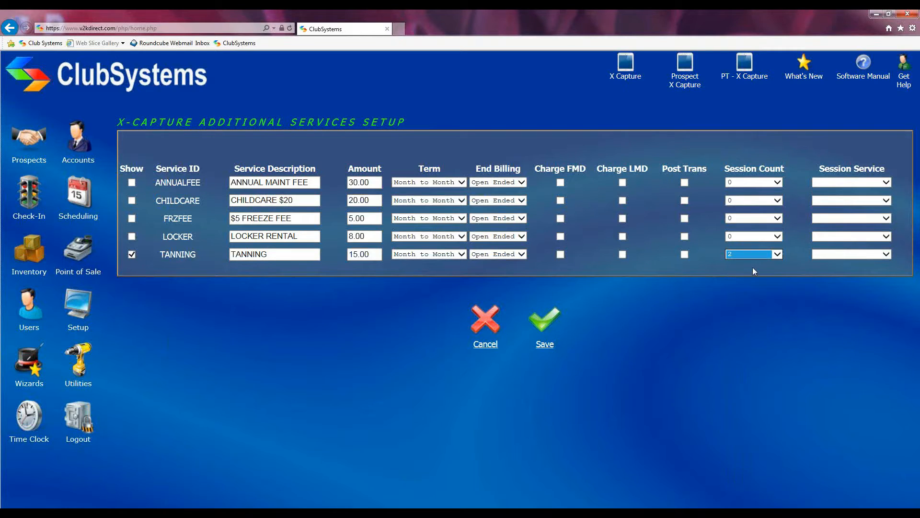
left_click(887, 255)
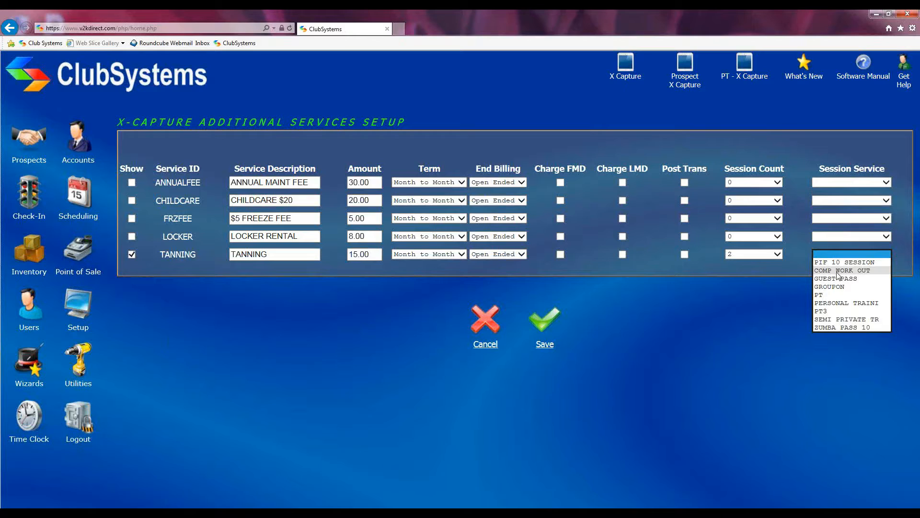
left_click(796, 270)
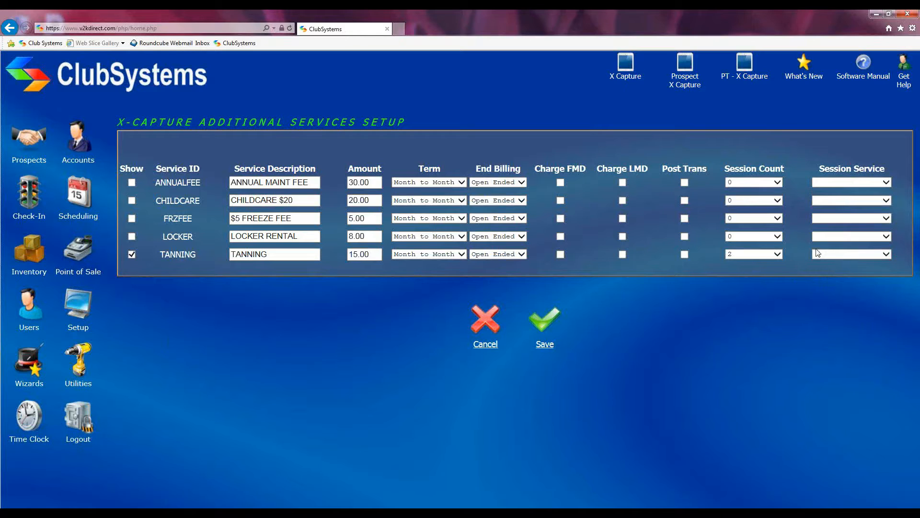
left_click(778, 255)
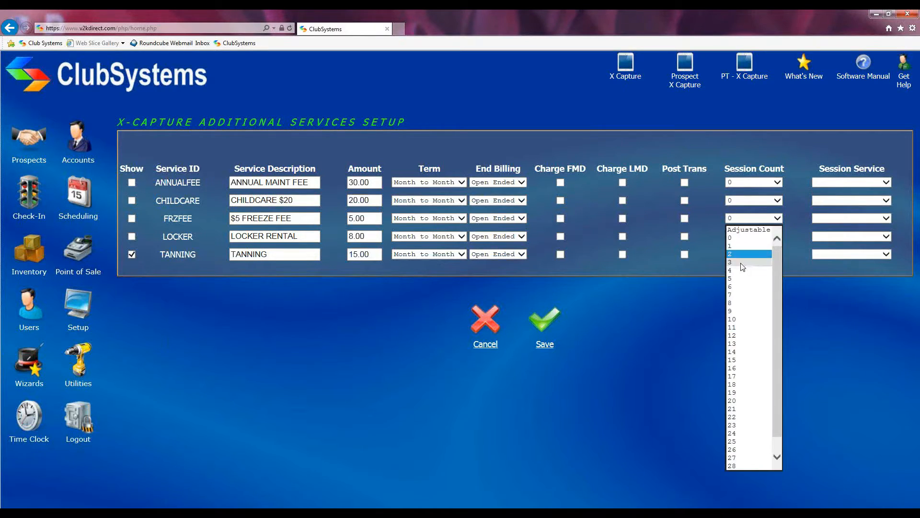
left_click(733, 239)
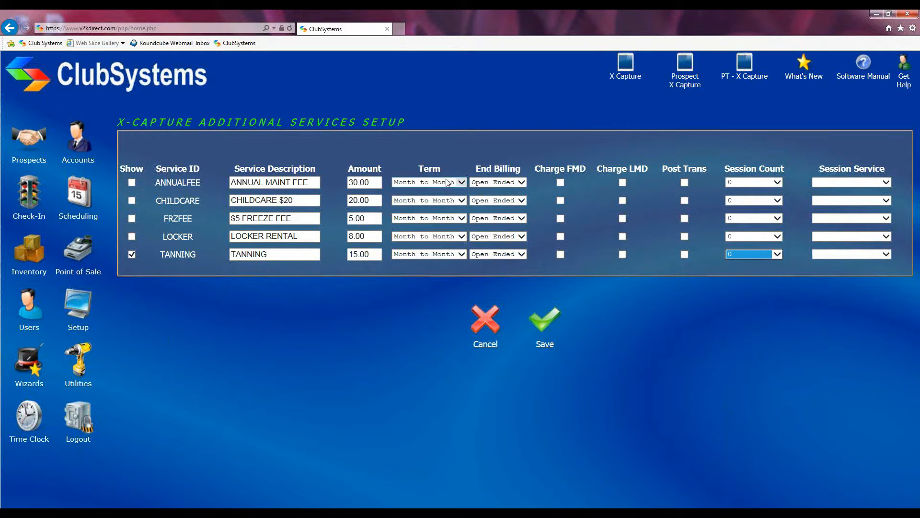
left_click(540, 324)
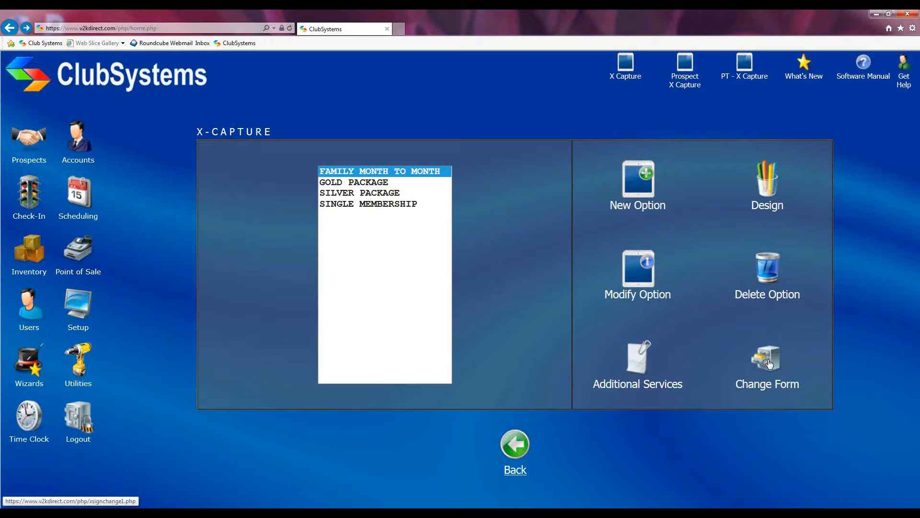
Step: Open the Online Membership Registration preview from the X Capture icon and scroll through it
left_click(629, 91)
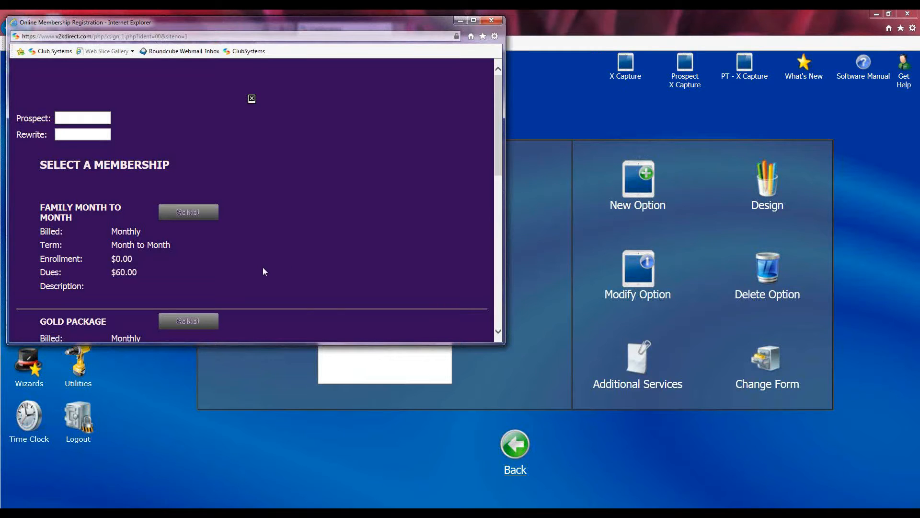
scroll(263, 267, "down", 8)
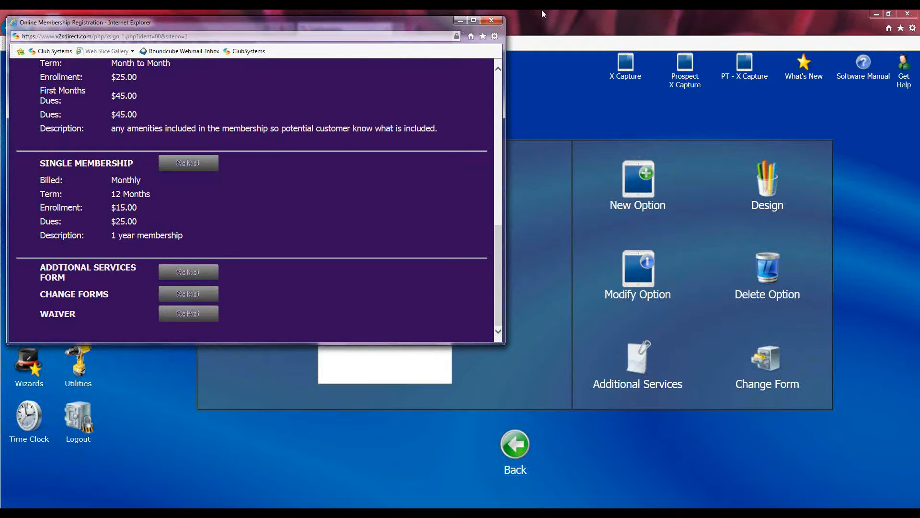
Step: Close the registration preview and open the Change Form setup
left_click(491, 21)
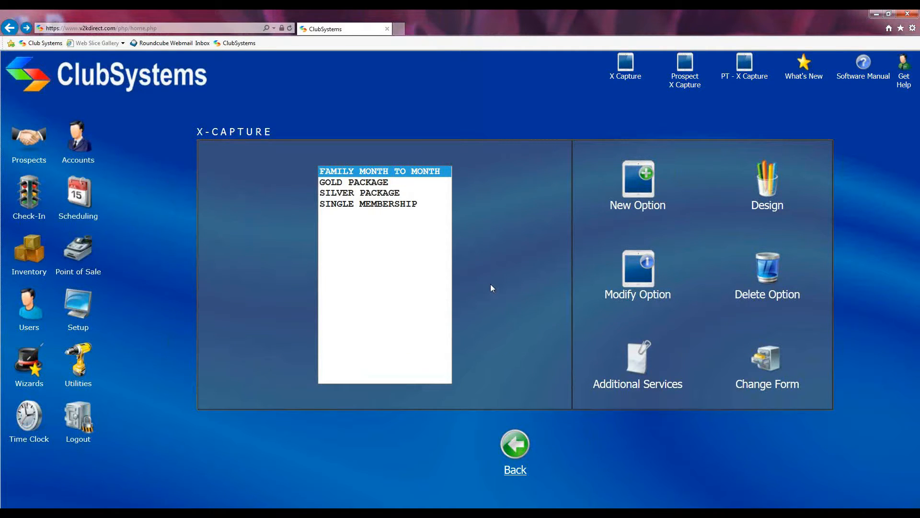
left_click(769, 364)
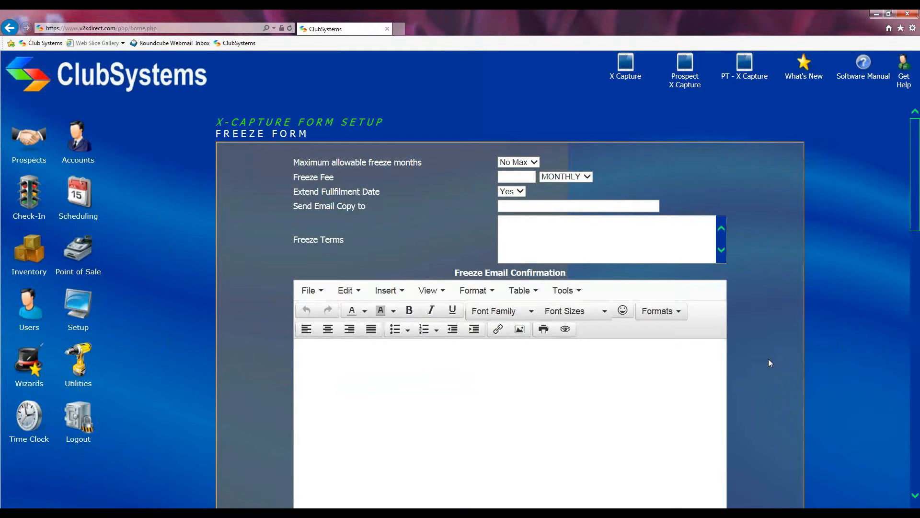
scroll(774, 312, "down", 9)
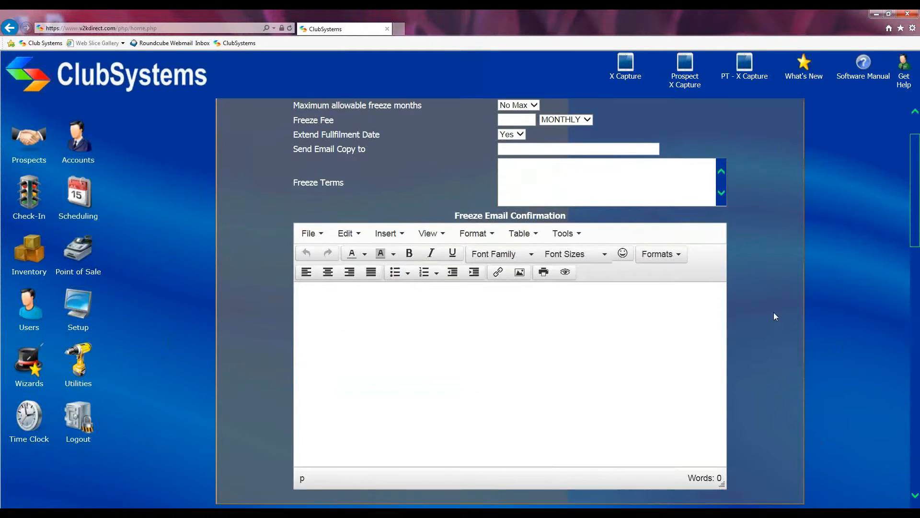
scroll(774, 315, "up", 9)
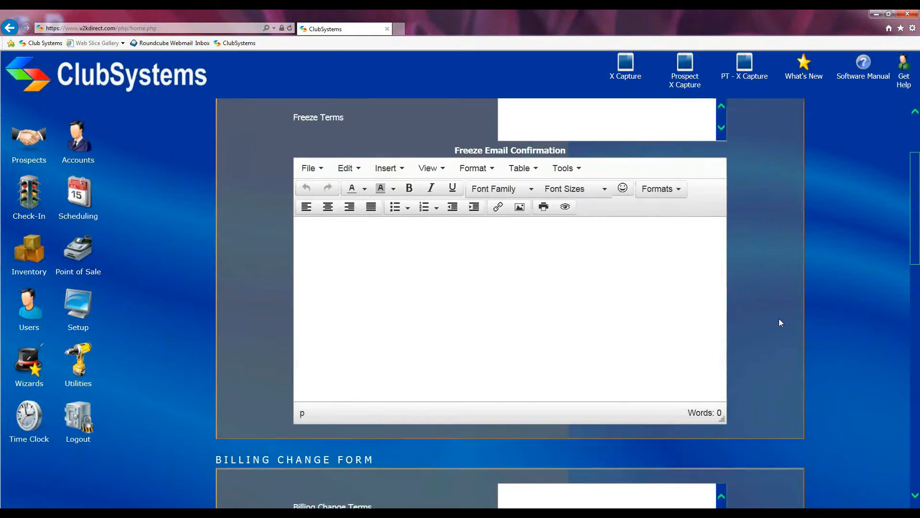
Step: Review the Freeze Form, Billing Change Form and Cancel Change Form sections
left_click_drag(214, 133, 307, 136)
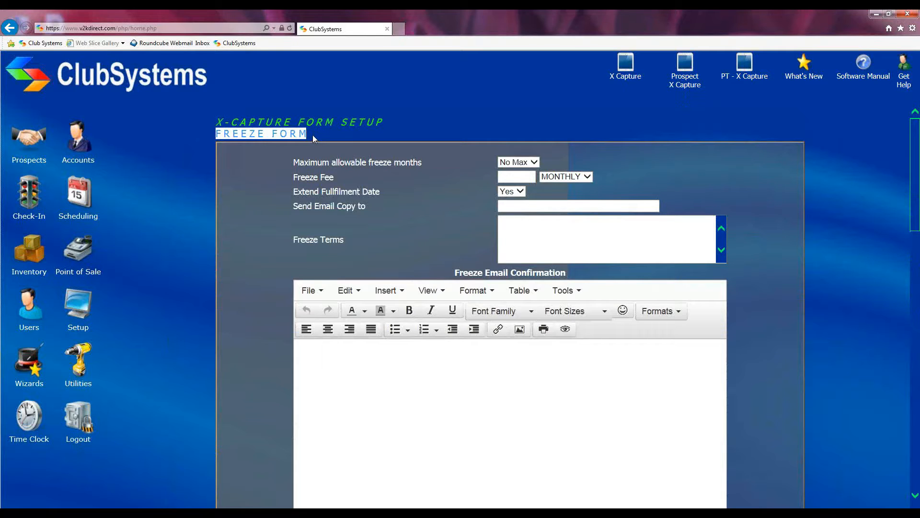
scroll(255, 254, "down", 6)
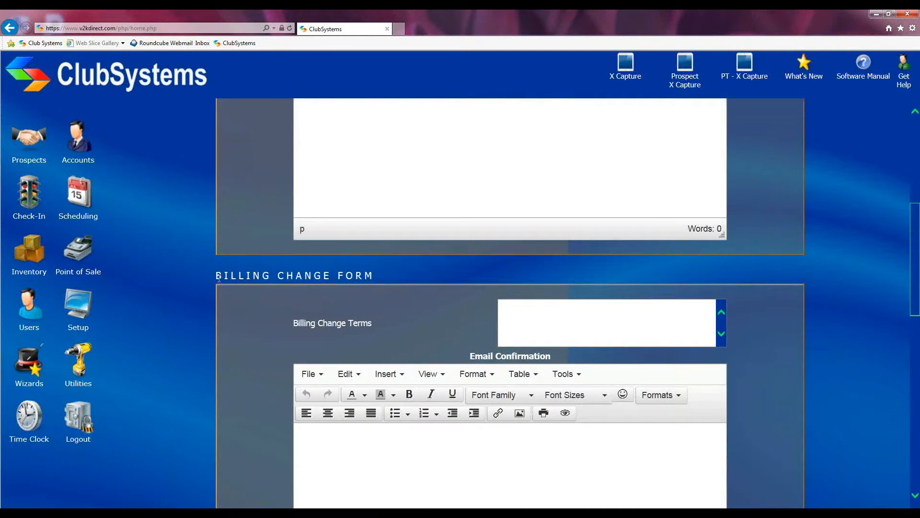
left_click_drag(215, 277, 382, 277)
scroll(226, 311, "down", 10)
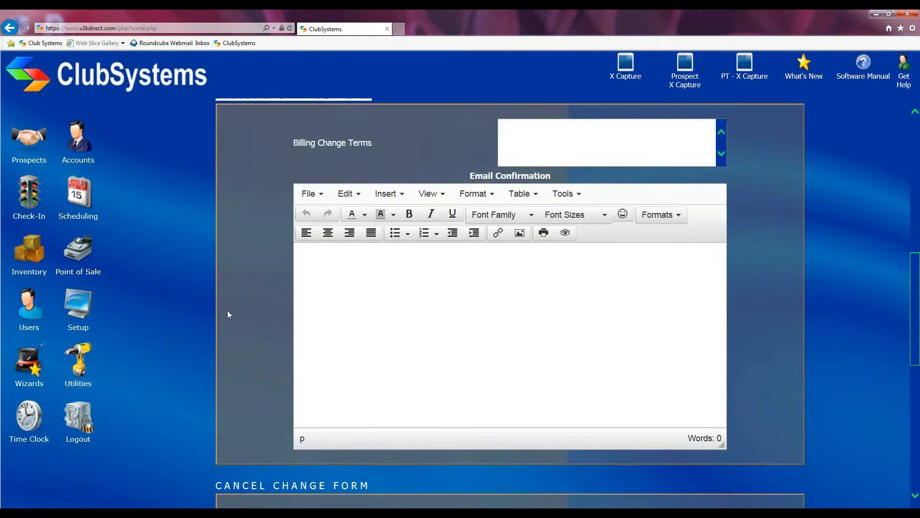
left_click_drag(202, 173, 387, 177)
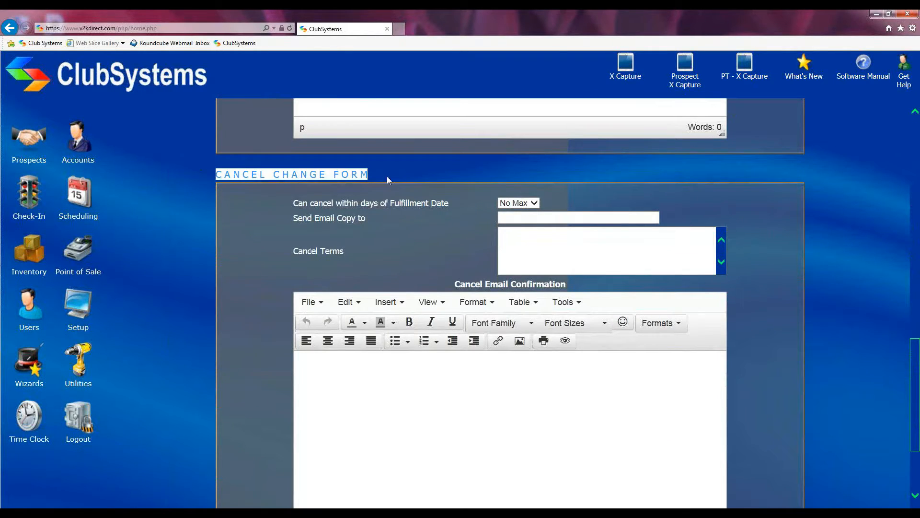
scroll(389, 240, "up", 1)
scroll(388, 243, "up", 15)
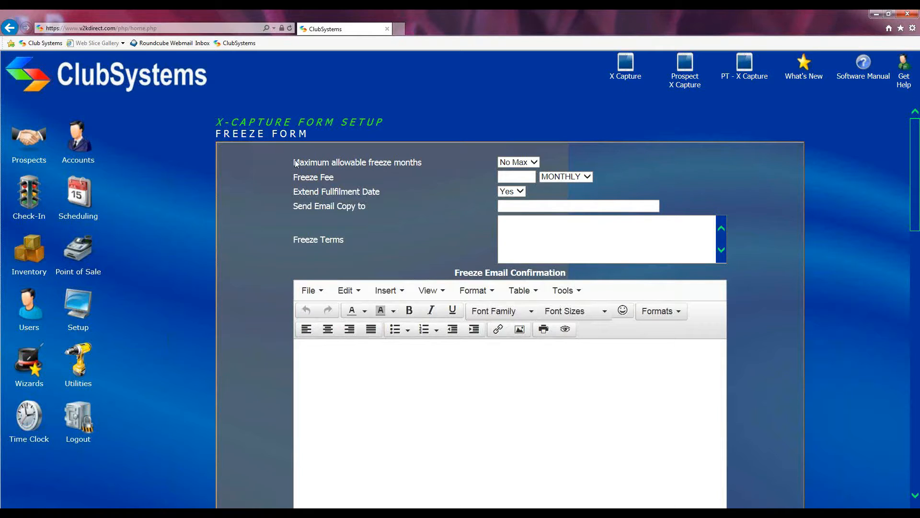
Step: Try a 3-month limit, then set maximum allowable freeze months back to No Max
left_click_drag(292, 162, 363, 163)
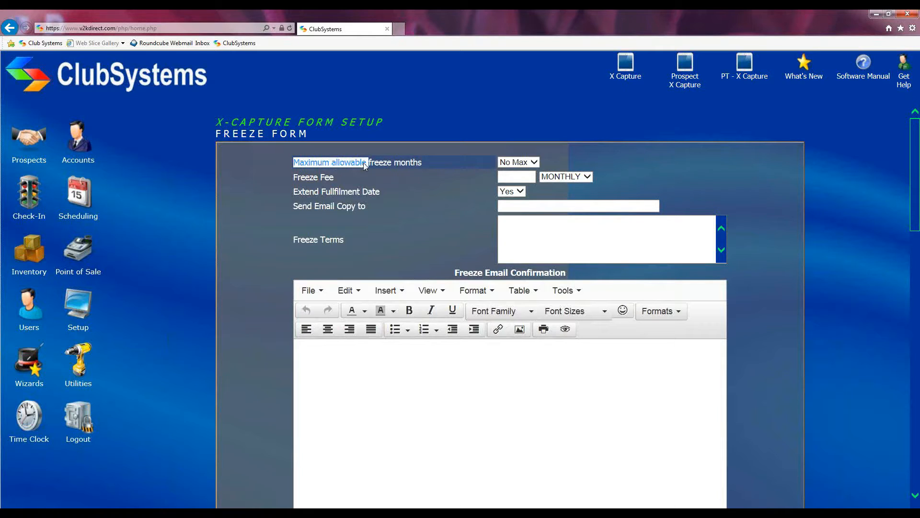
left_click(433, 155)
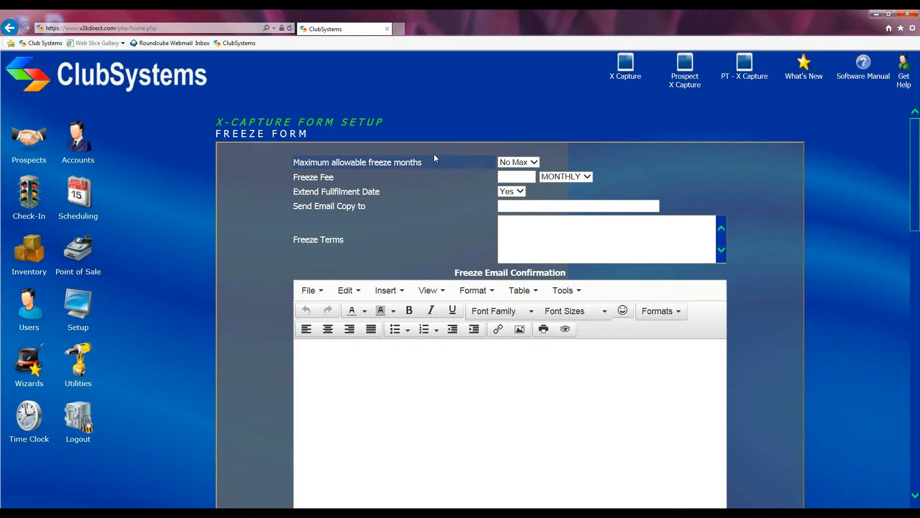
left_click(534, 163)
left_click(507, 190)
left_click(534, 162)
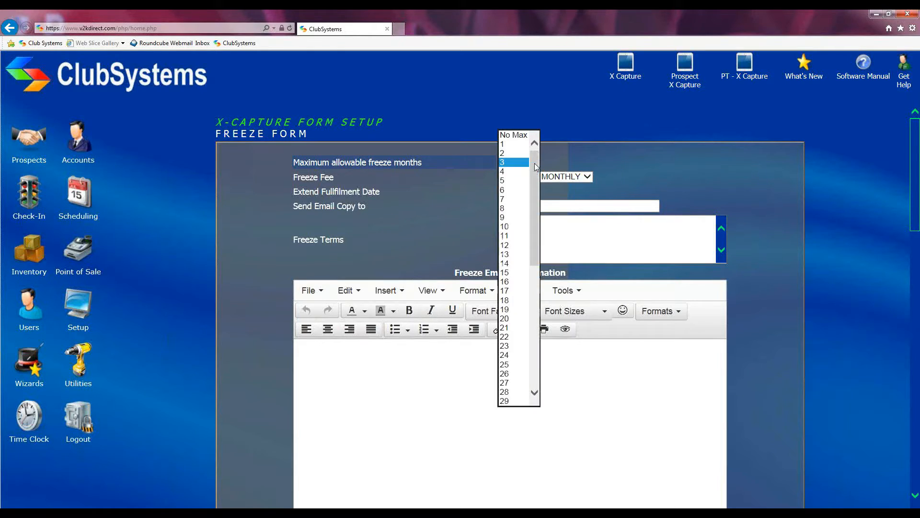
left_click(512, 135)
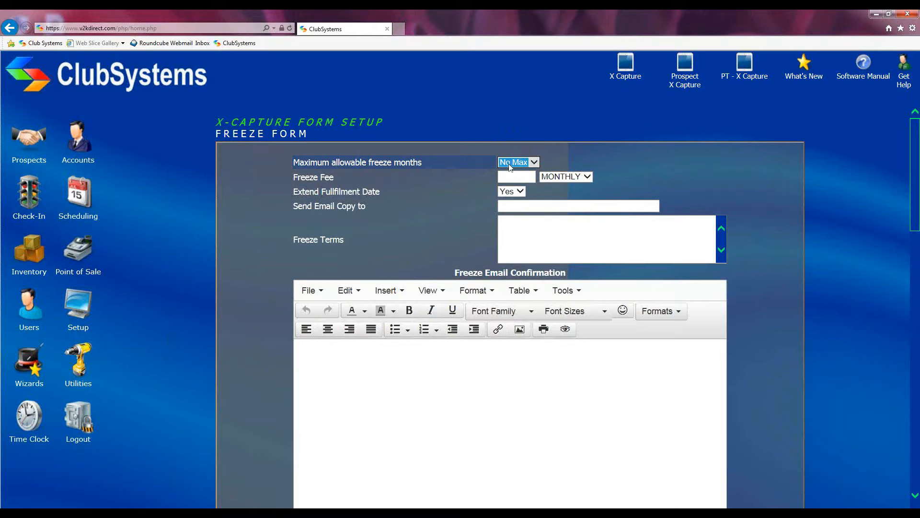
Step: Set the Freeze Fee to 0.00, charged ONE TIME instead of MONTHLY
left_click_drag(291, 179, 350, 182)
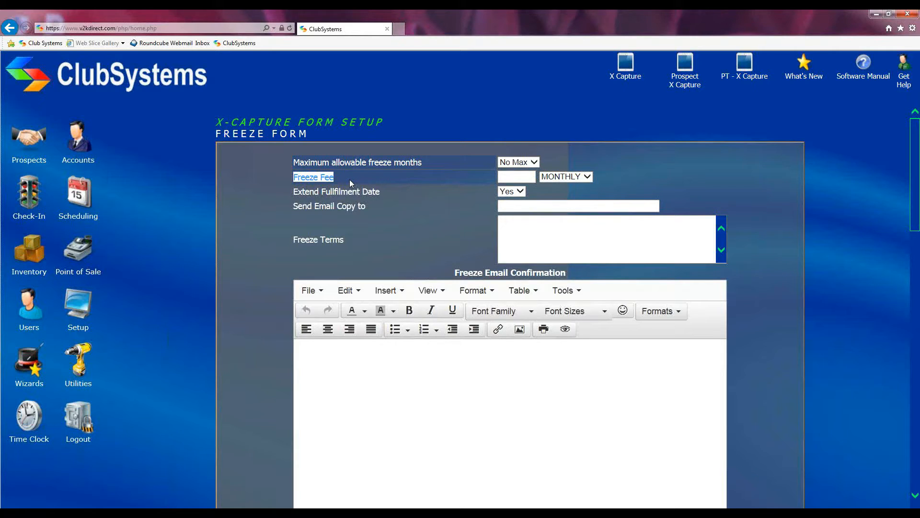
left_click(515, 177)
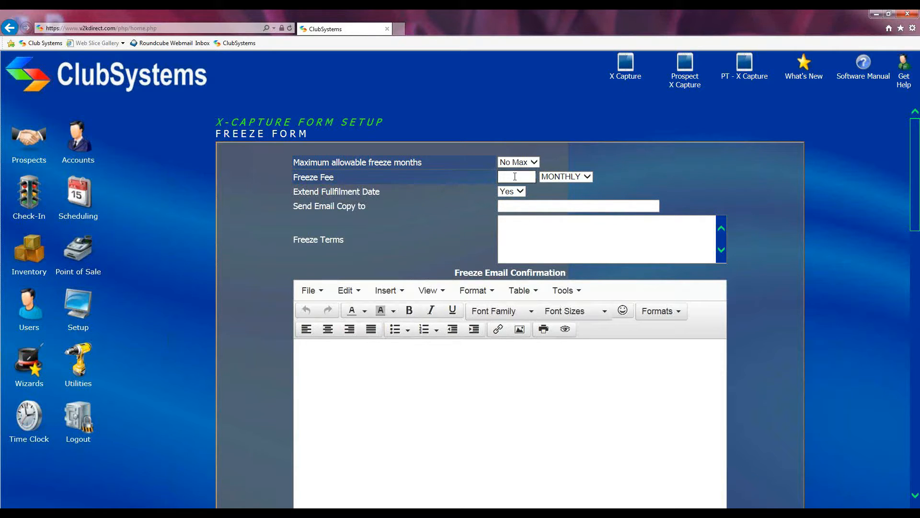
left_click(589, 177)
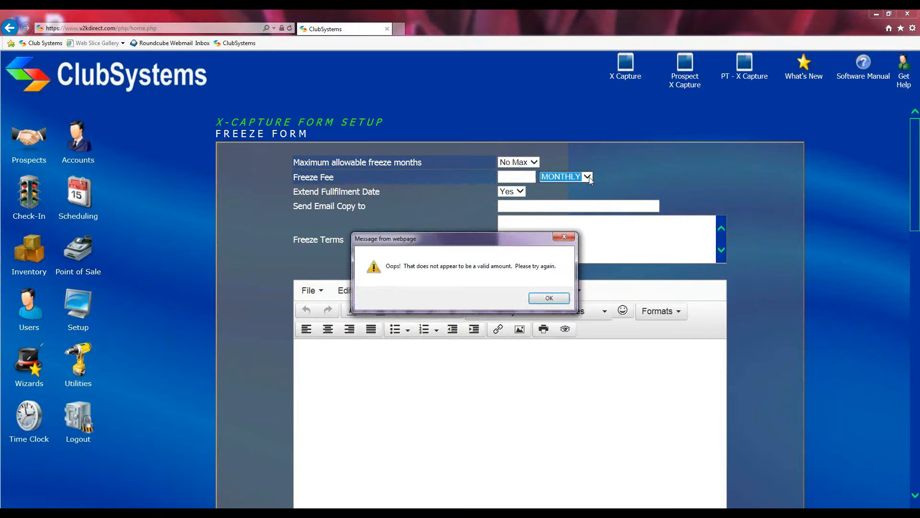
left_click(546, 296)
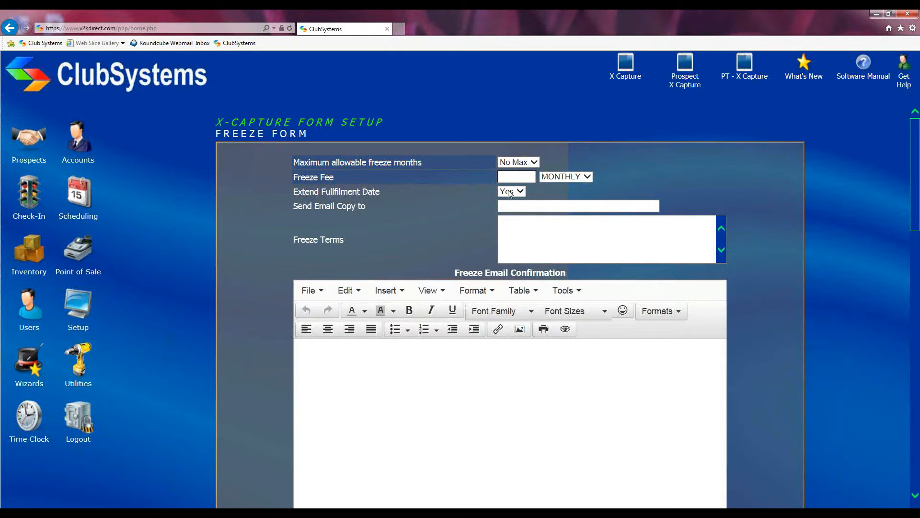
type("5.00")
left_click(589, 176)
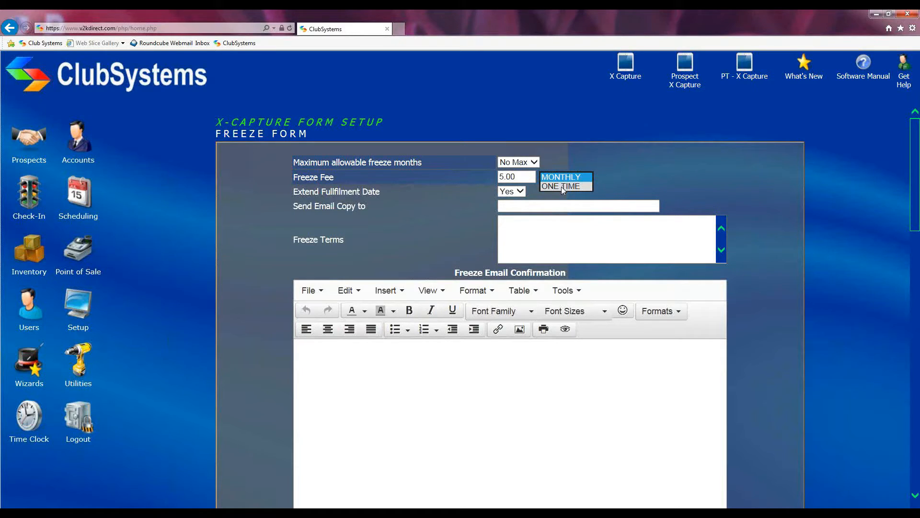
left_click(549, 186)
key("shift+Tab")
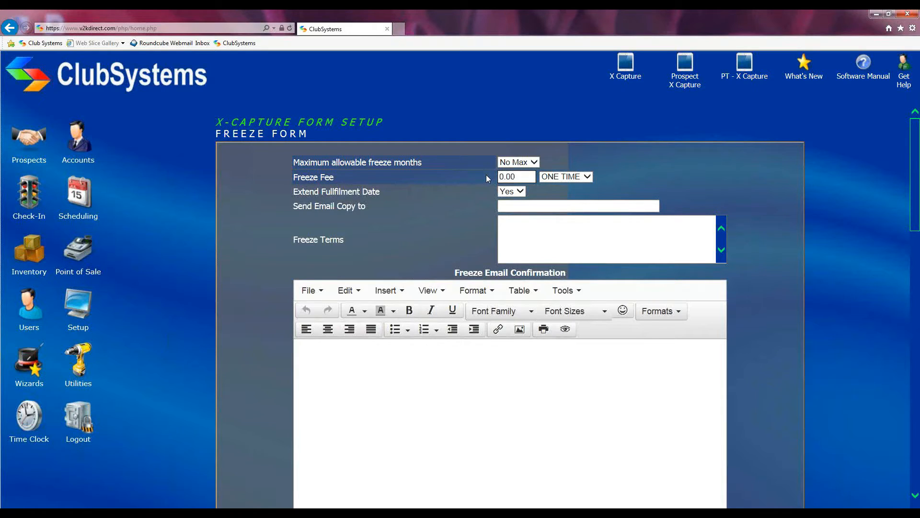
left_click_drag(293, 191, 392, 193)
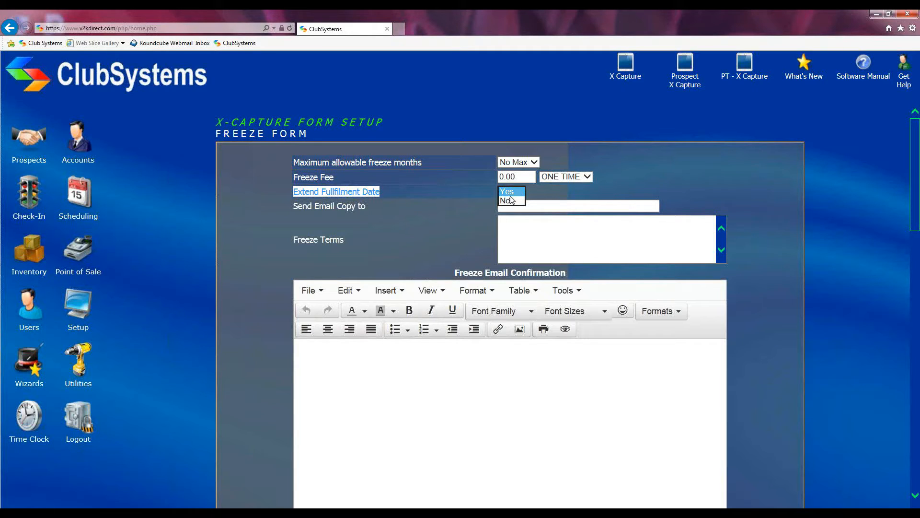
left_click(443, 196)
left_click_drag(280, 209, 378, 209)
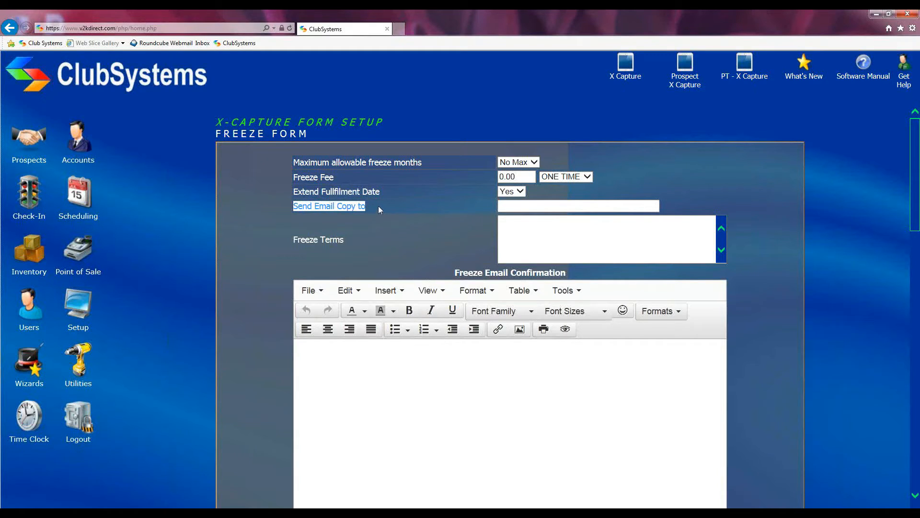
left_click(511, 205)
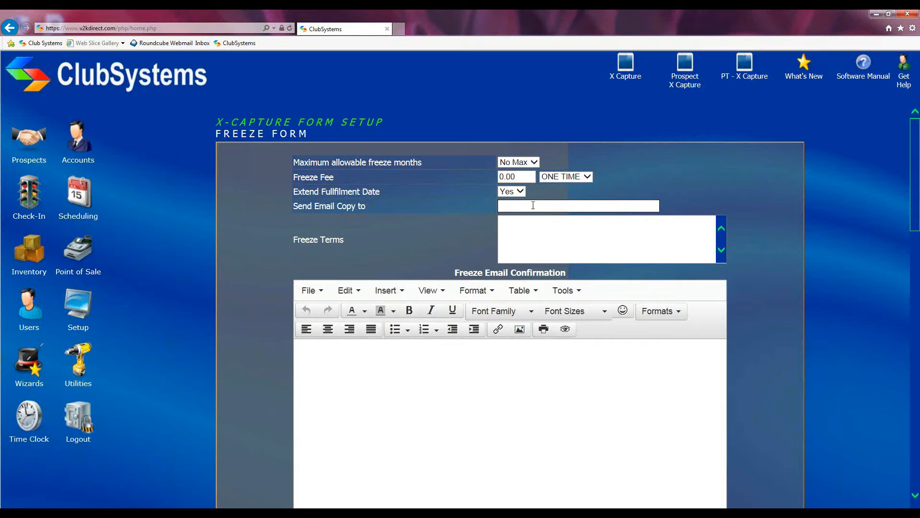
left_click_drag(291, 237, 344, 241)
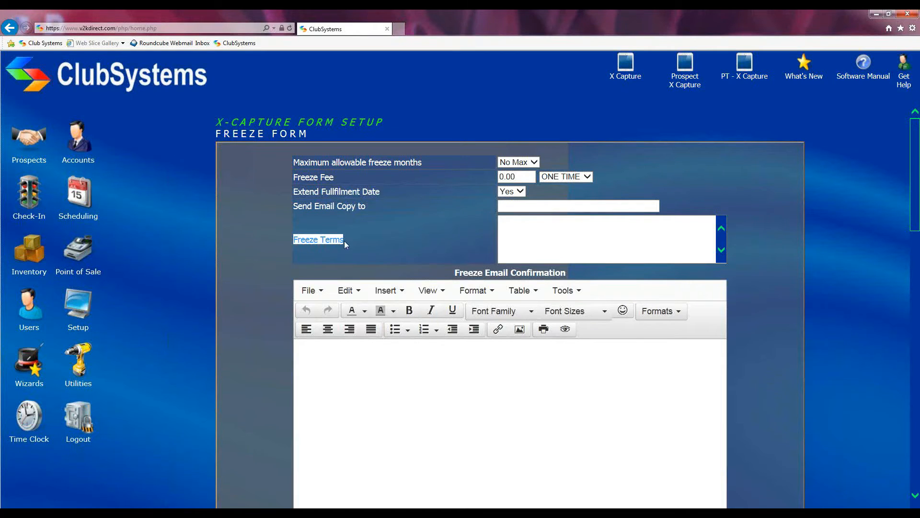
left_click(510, 229)
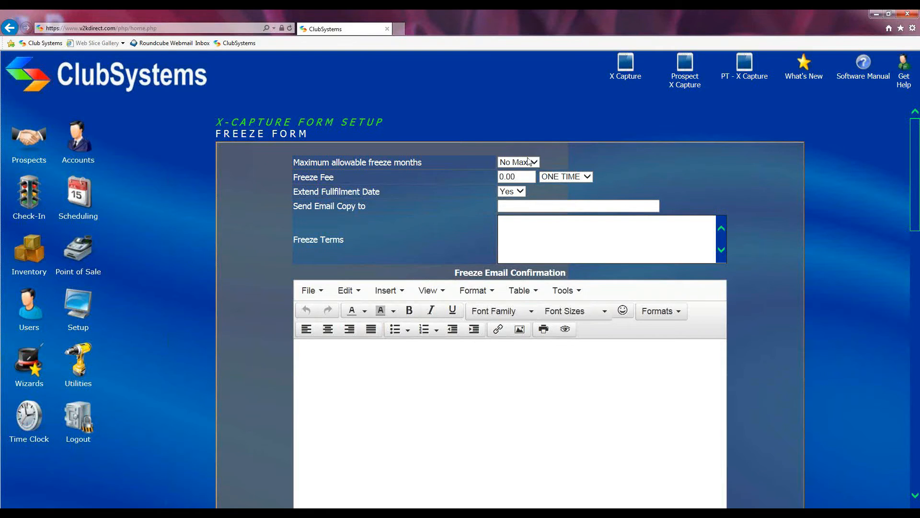
scroll(492, 212, "down", 2)
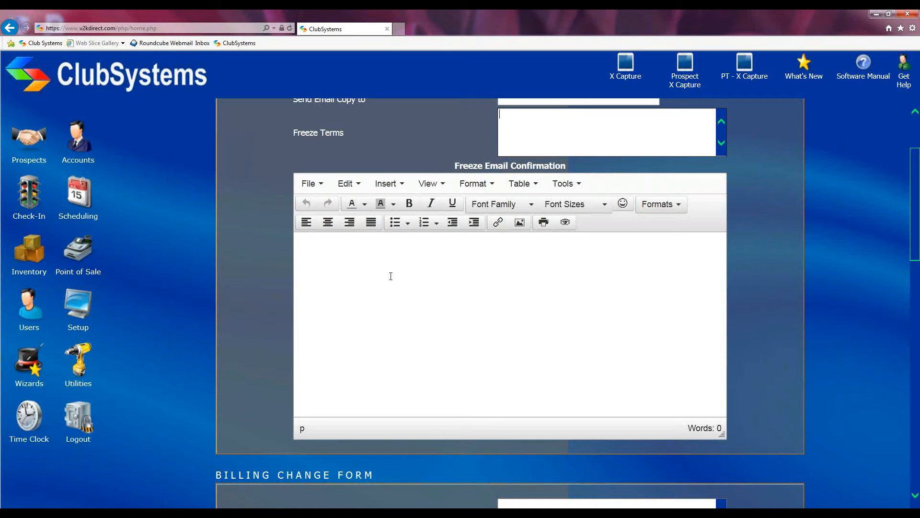
scroll(391, 276, "down", 3)
scroll(392, 280, "down", 2)
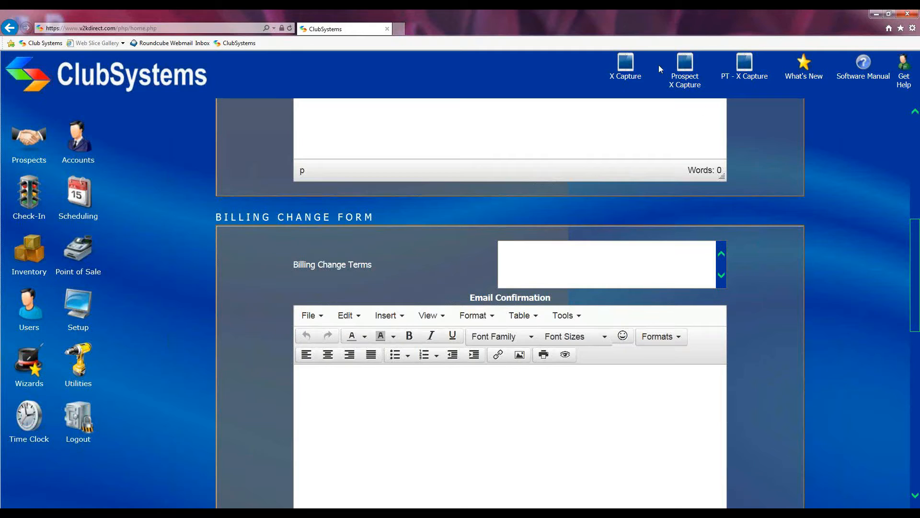
left_click(535, 255)
left_click_drag(293, 265, 387, 271)
left_click(594, 246)
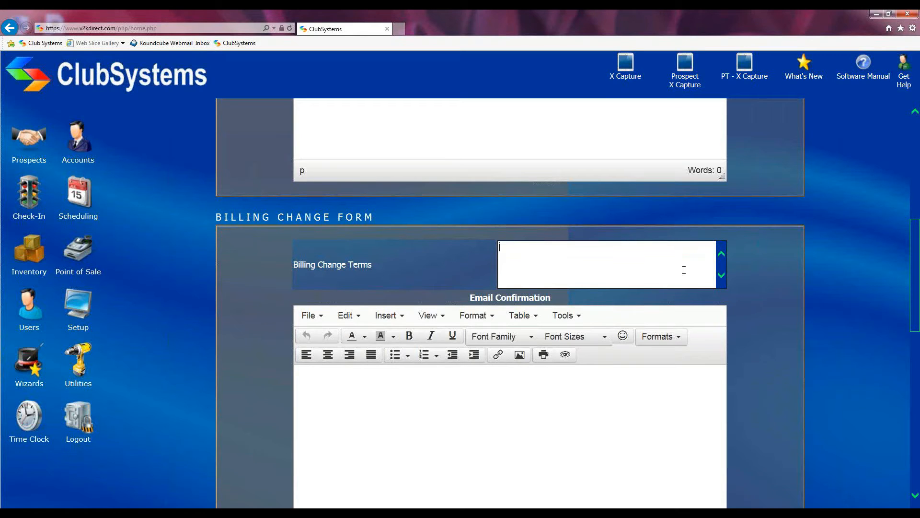
scroll(608, 286, "down", 3)
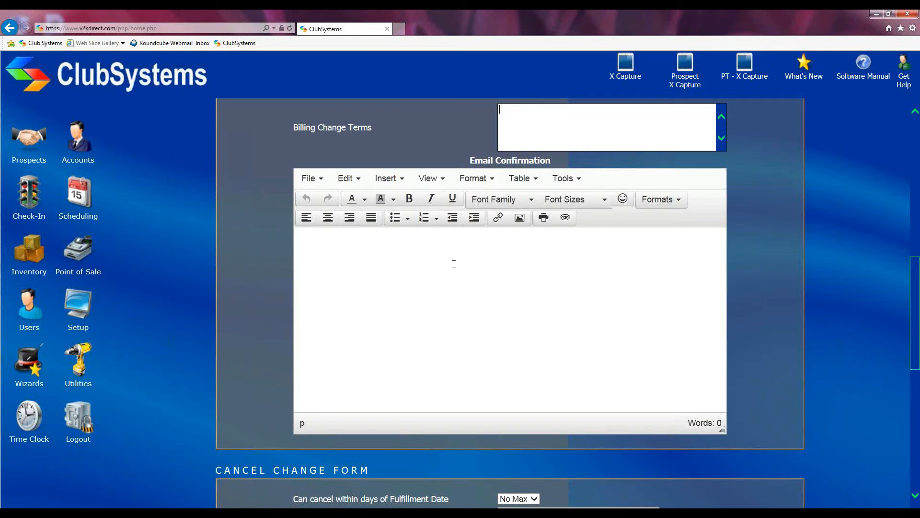
scroll(446, 264, "down", 5)
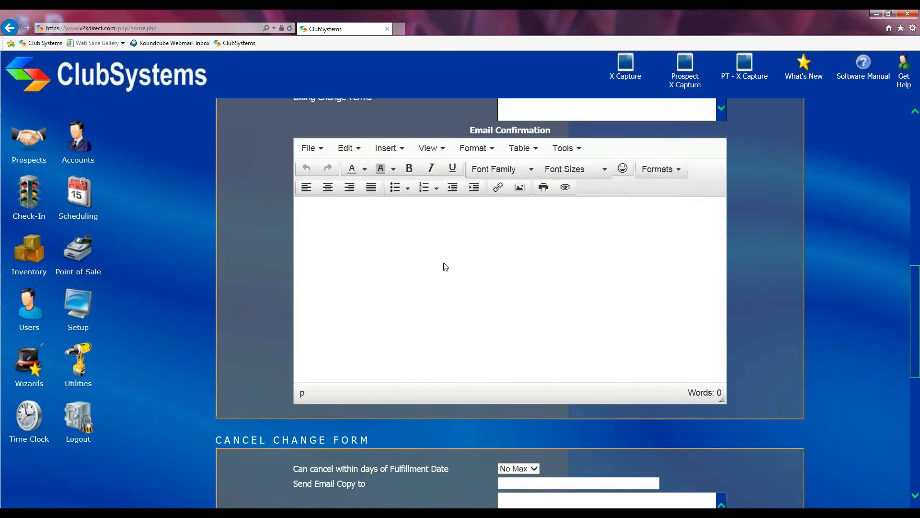
scroll(442, 267, "down", 1)
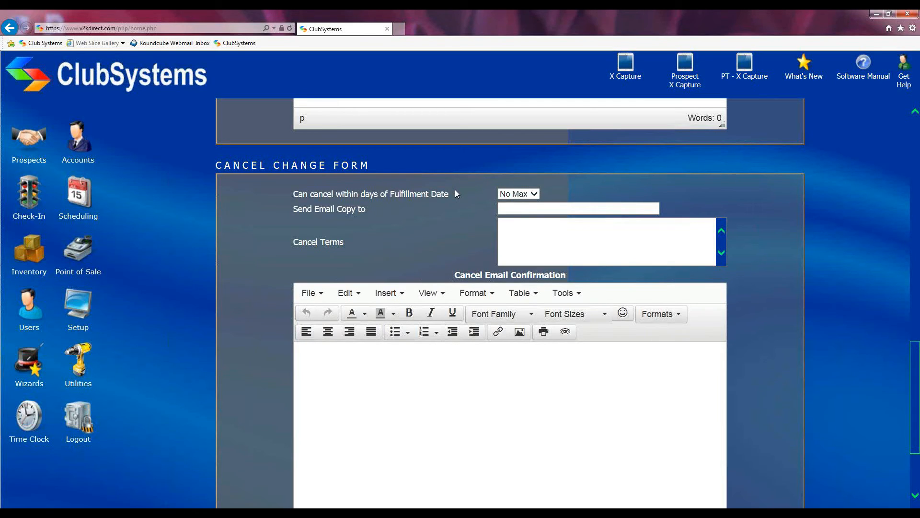
Step: Set 'Can cancel within days of Fulfillment Date' to 30
left_click(534, 193)
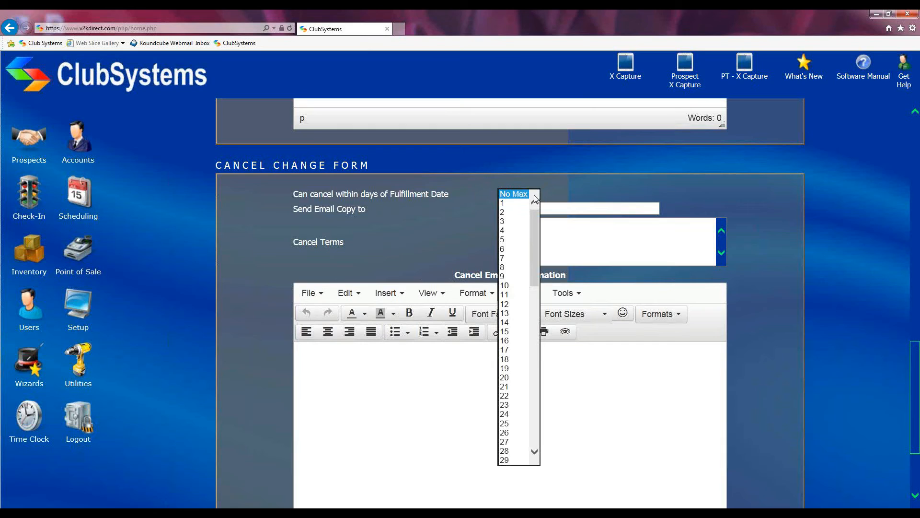
left_click(534, 451)
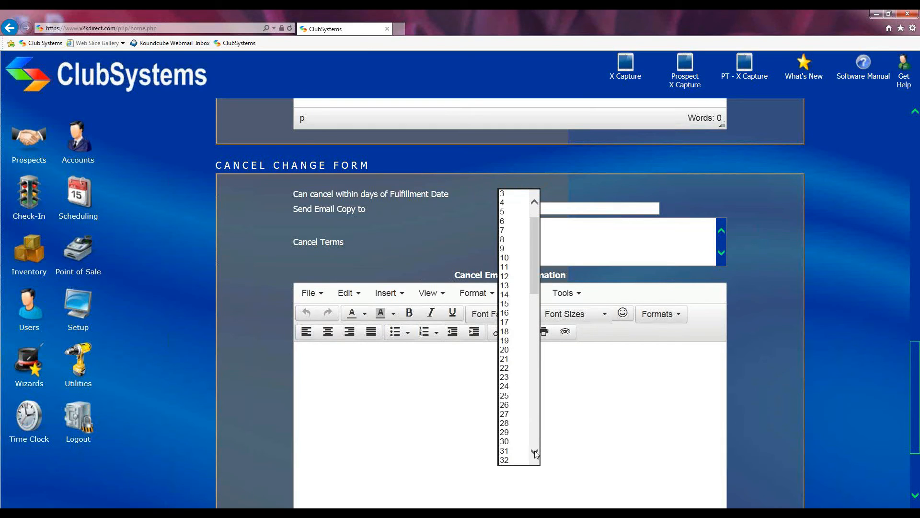
left_click(513, 441)
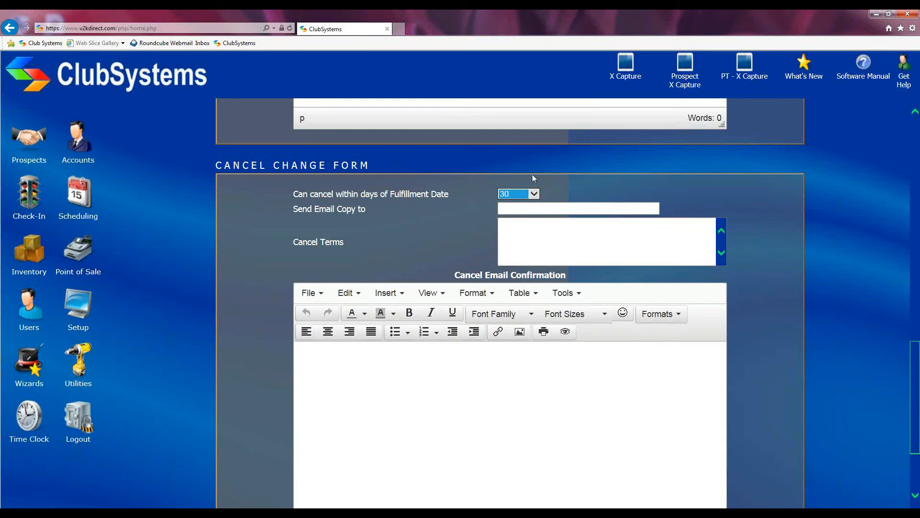
left_click_drag(293, 209, 370, 207)
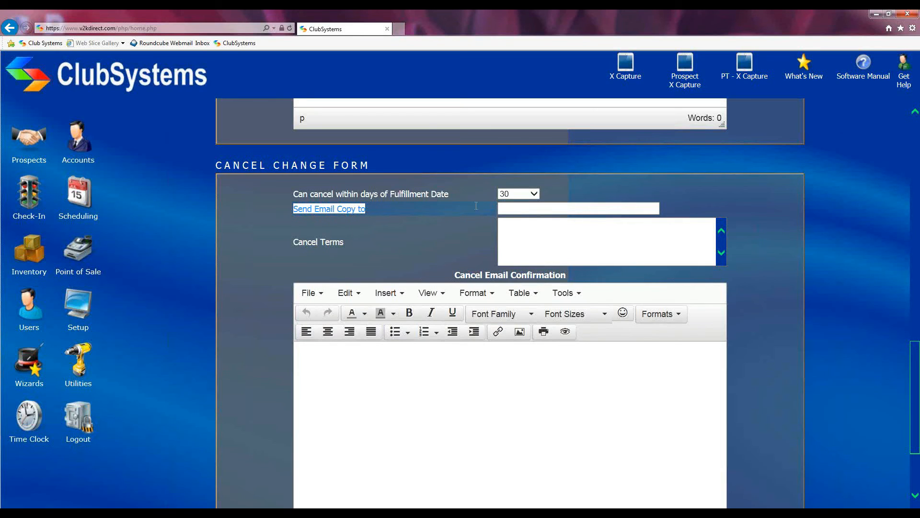
Step: Review the cancel email copy recipient and Cancel Terms fields, leaving them blank
left_click(503, 208)
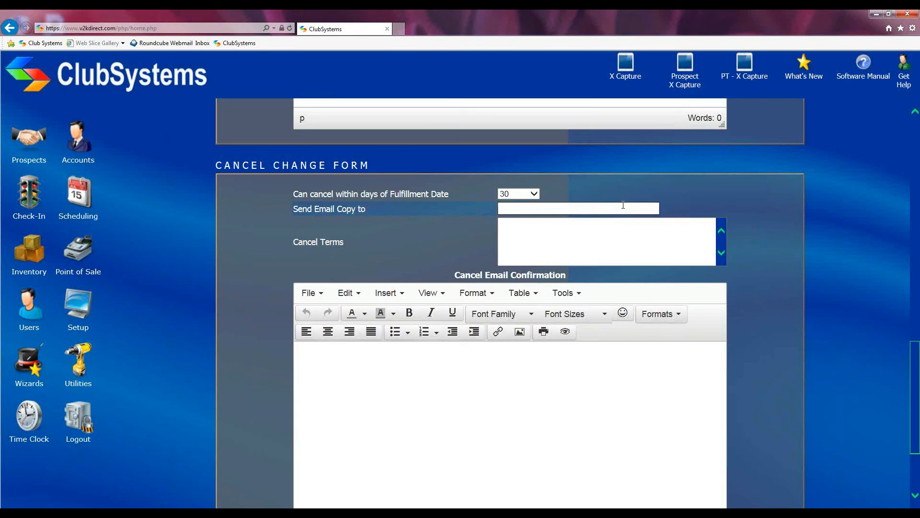
left_click(531, 237)
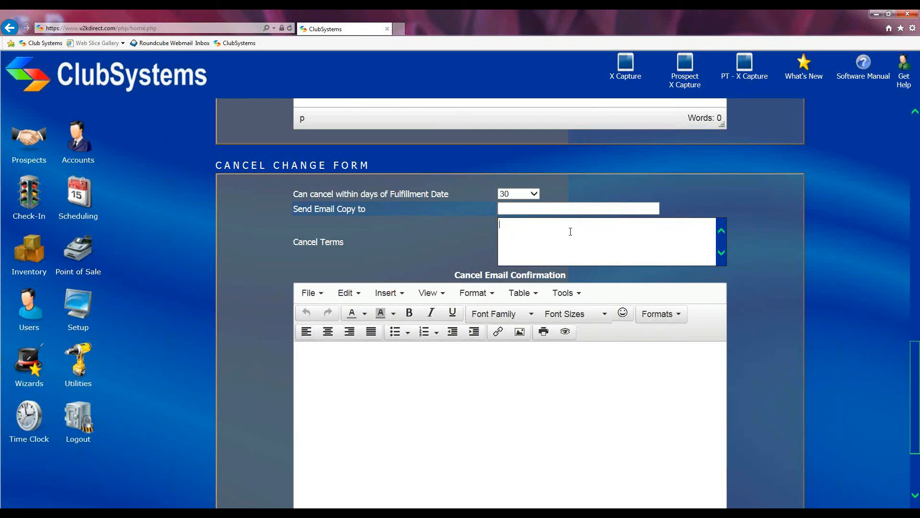
scroll(570, 231, "down", 2)
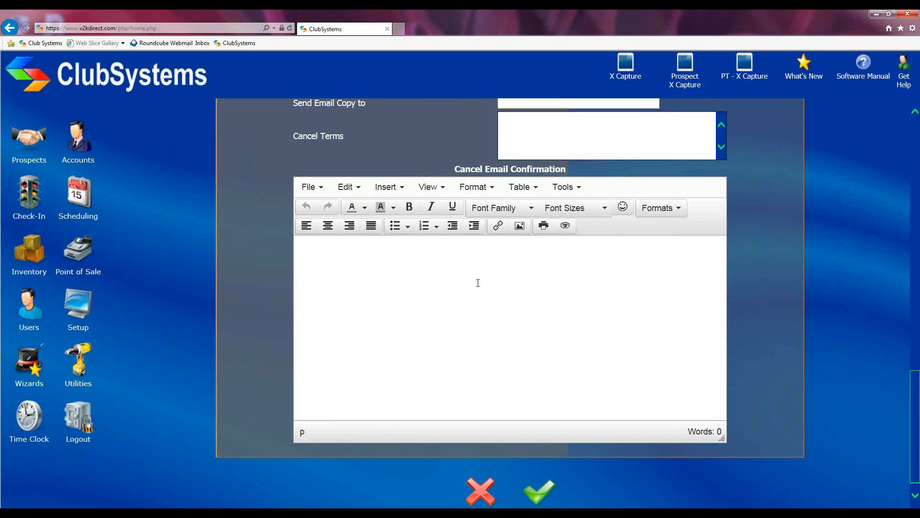
Step: Save the Freeze, Billing and Cancel change form setup with the green check button
scroll(477, 280, "down", 1)
scroll(551, 263, "up", 1)
scroll(626, 256, "up", 15)
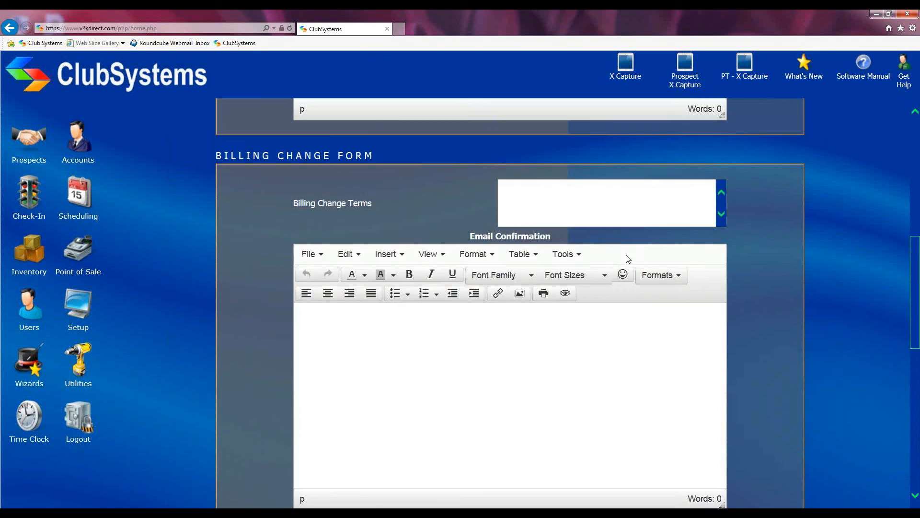
scroll(625, 256, "down", 8)
scroll(626, 257, "down", 5)
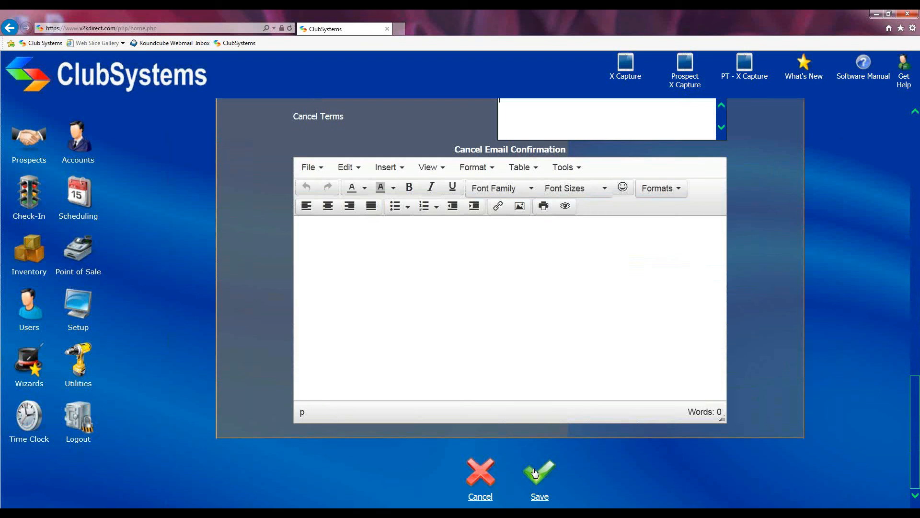
left_click(480, 481)
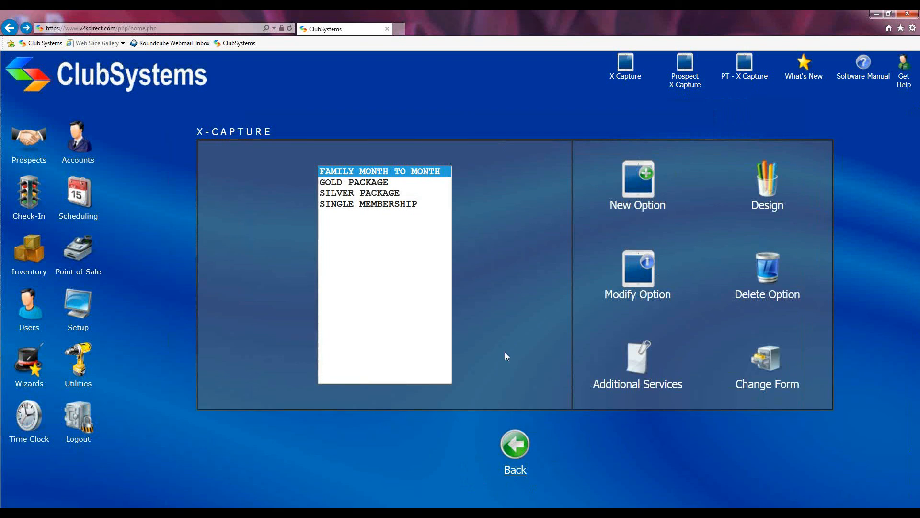